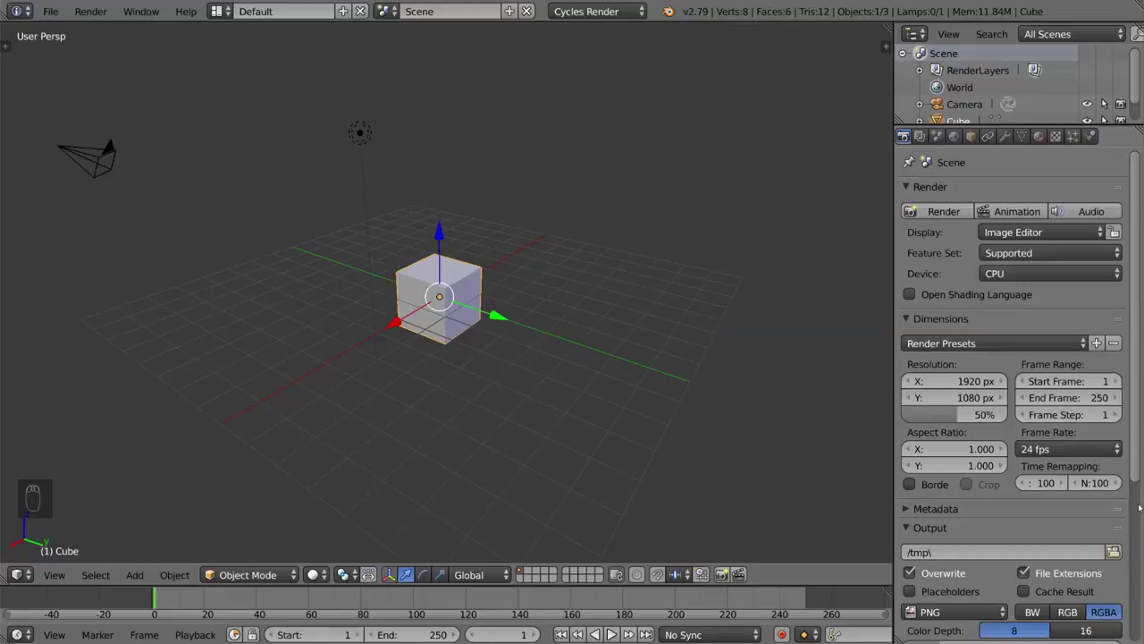
Play the default animation, stop it, and move the cube to the lower left of the grid
key("alt+a")
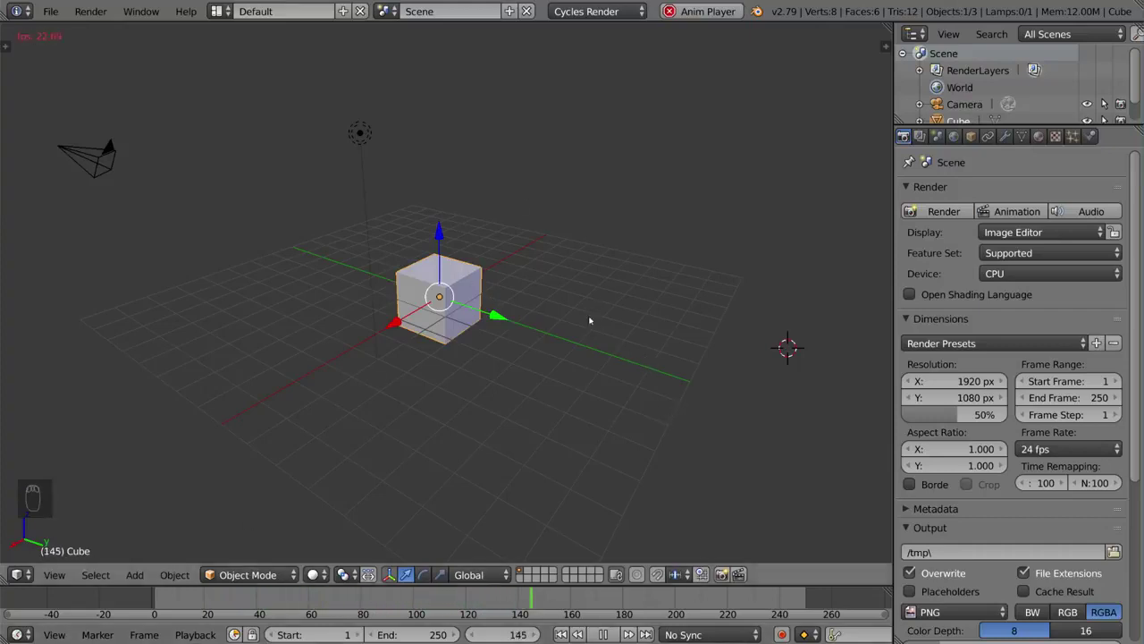
key("alt+a")
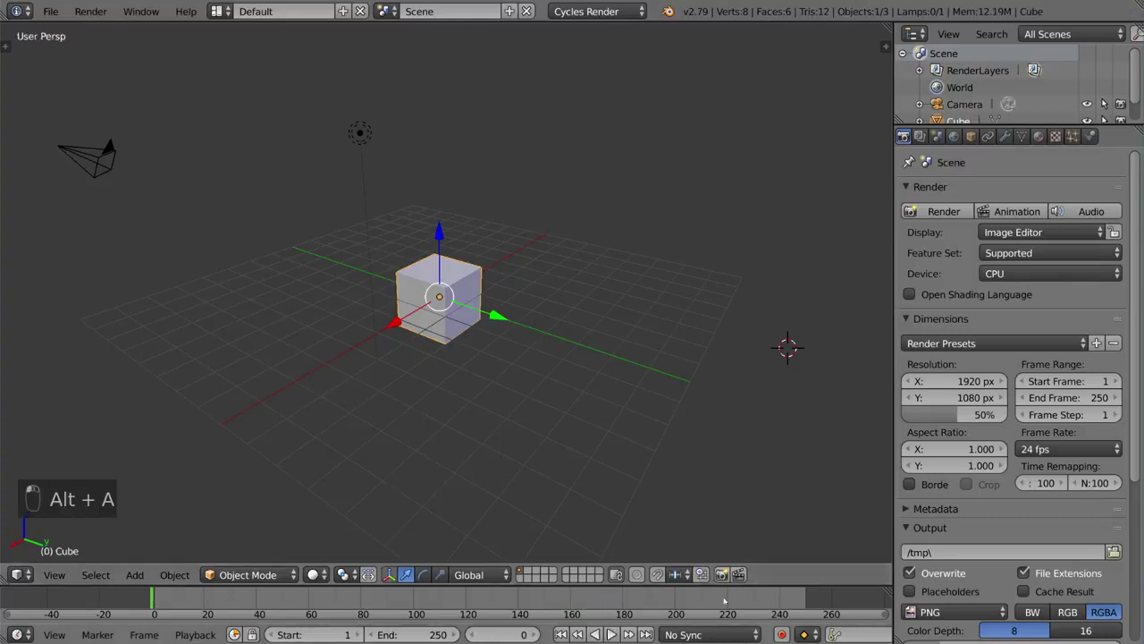
key("alt+a")
key("g")
left_click(436, 417)
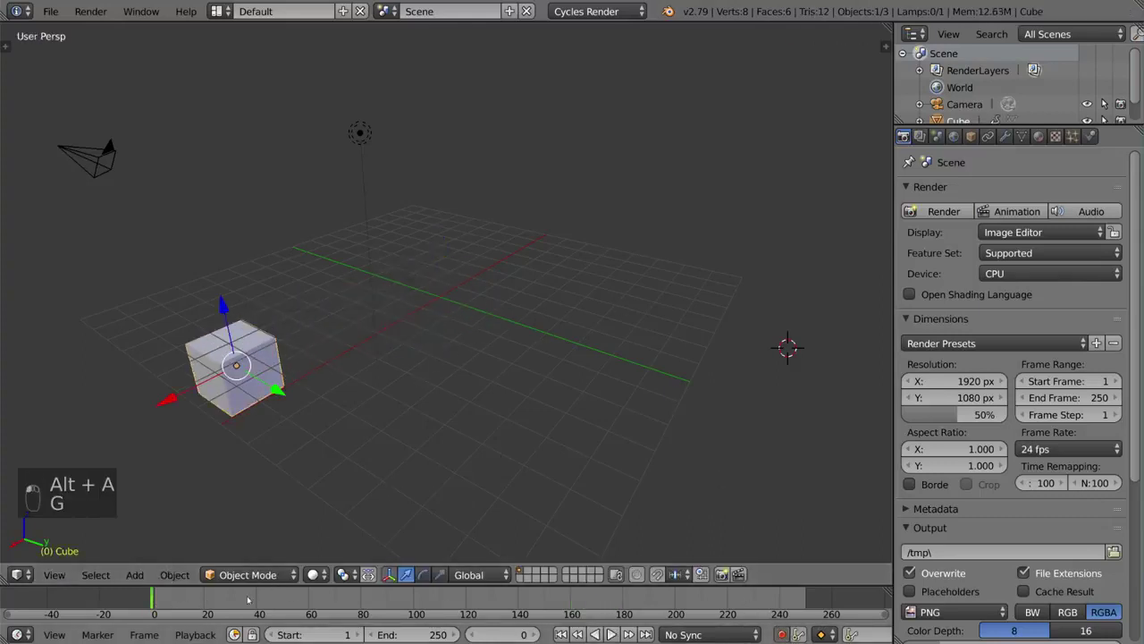
At frame 80, move the cube high to the right, then rewind and preview its glide
key("alt+a")
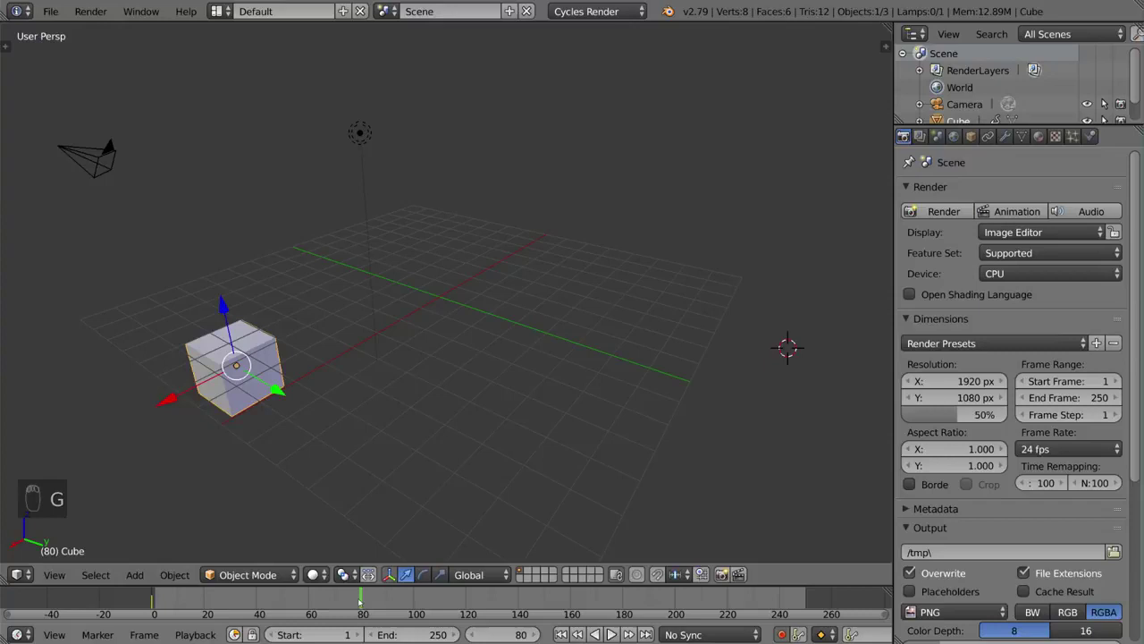
key("g")
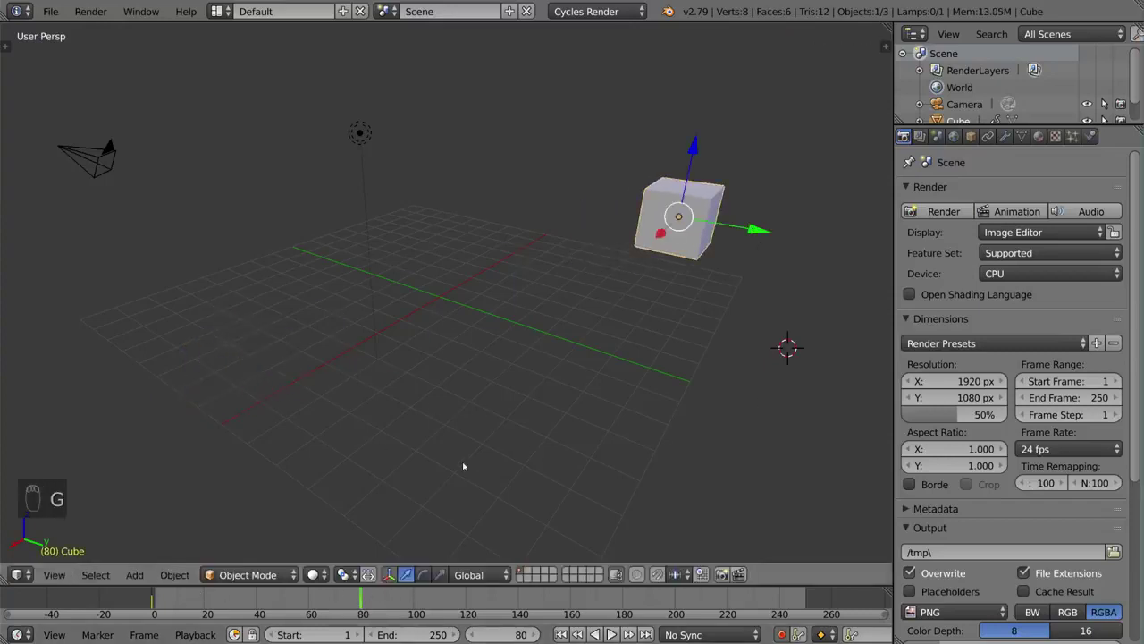
left_click_drag(361, 600, 156, 601)
key("alt+a")
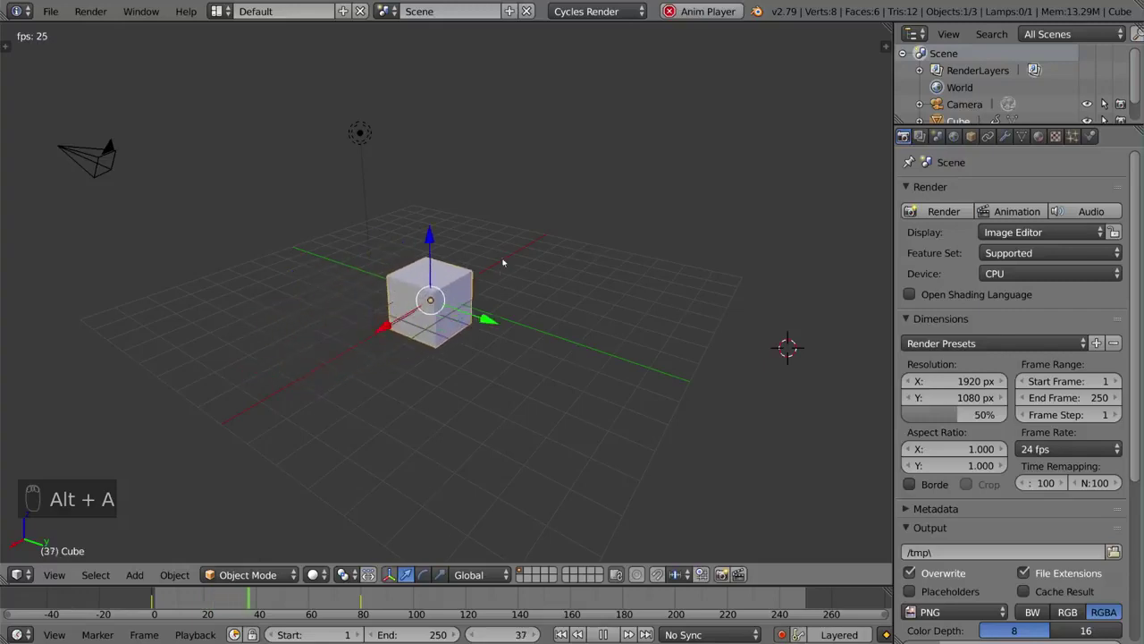
key("alt+a")
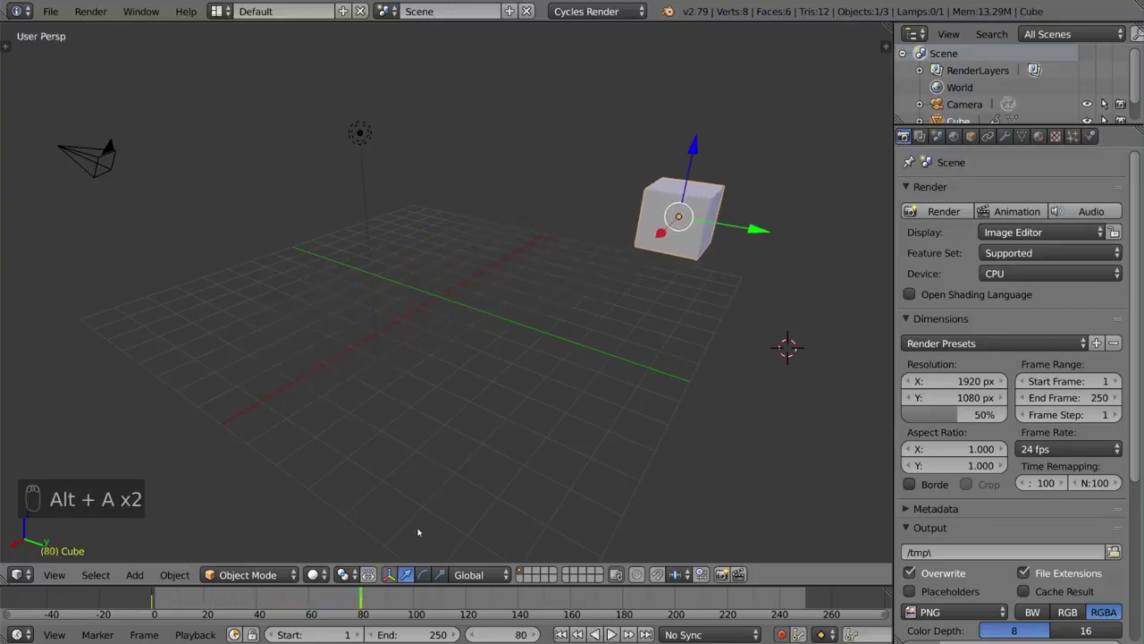
left_click_drag(154, 601, 360, 601)
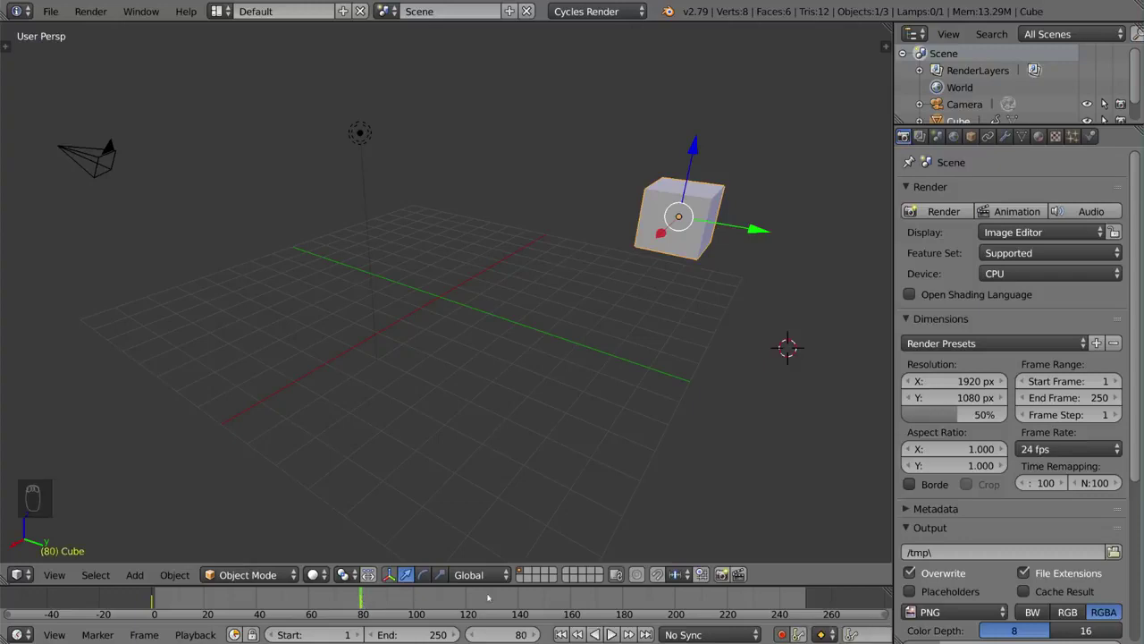
Set the timeline's End Frame to 80
left_click_drag(1068, 397, 766, 397)
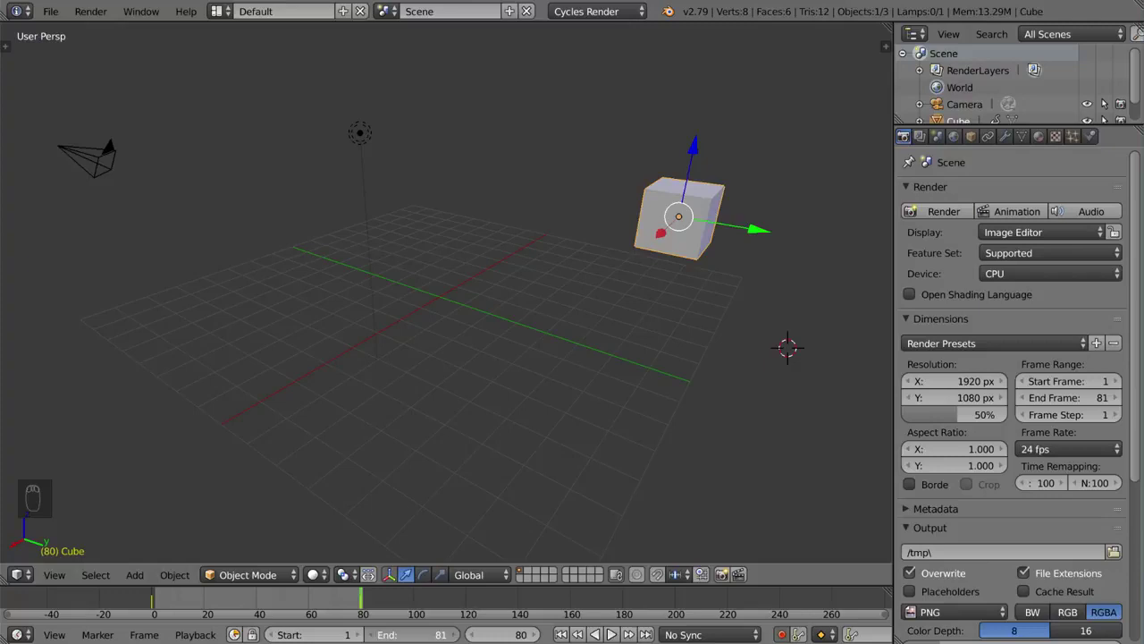
left_click(411, 633)
type("80")
key("Return")
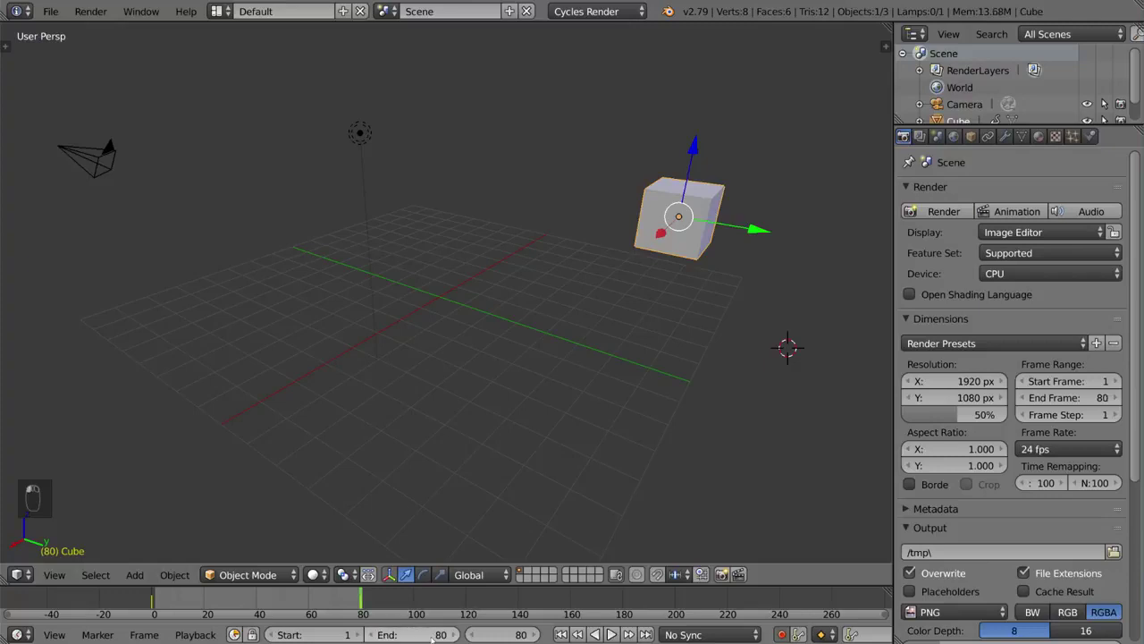
Preview the 80-frame animation forwards and backwards, then jump to its first and last frames
key("alt+a")
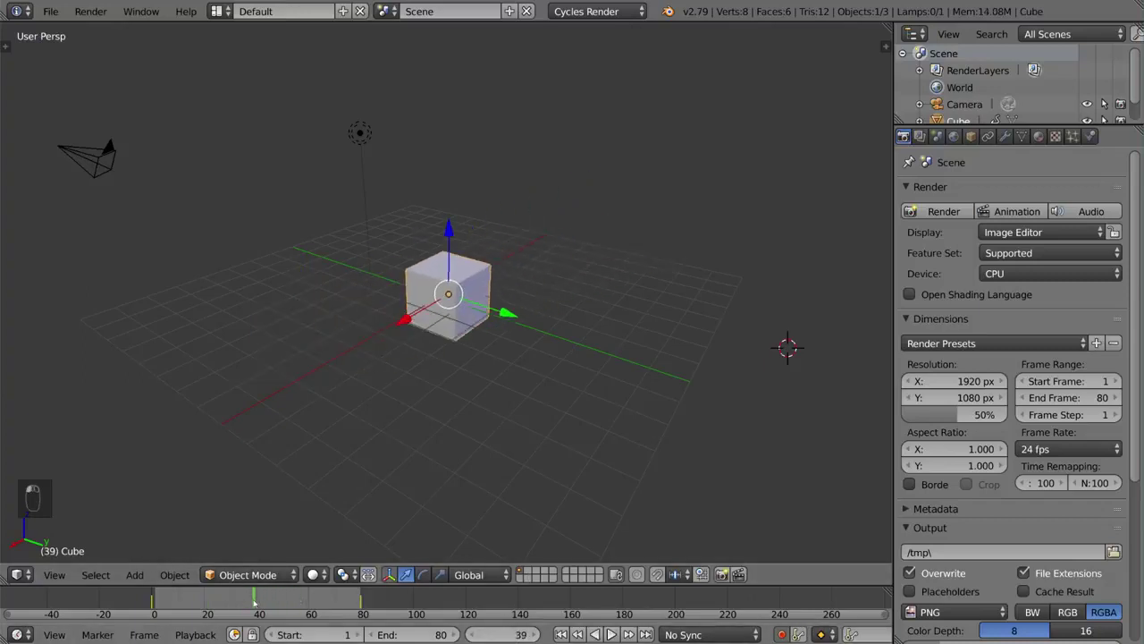
key("alt+shift+a")
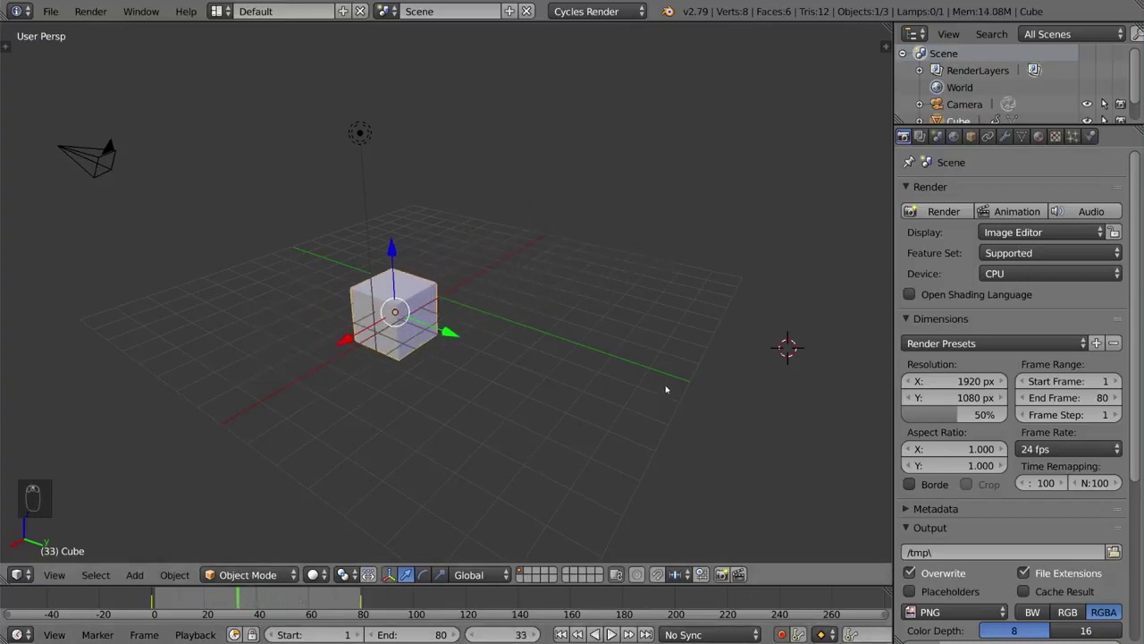
key("alt+a")
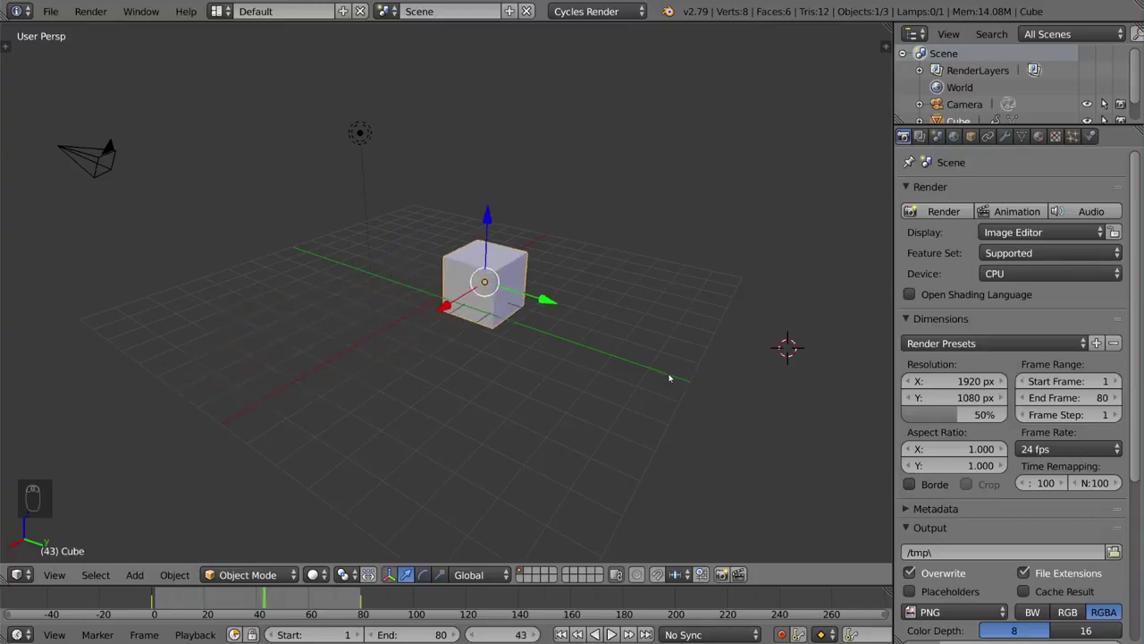
key("shift+Left")
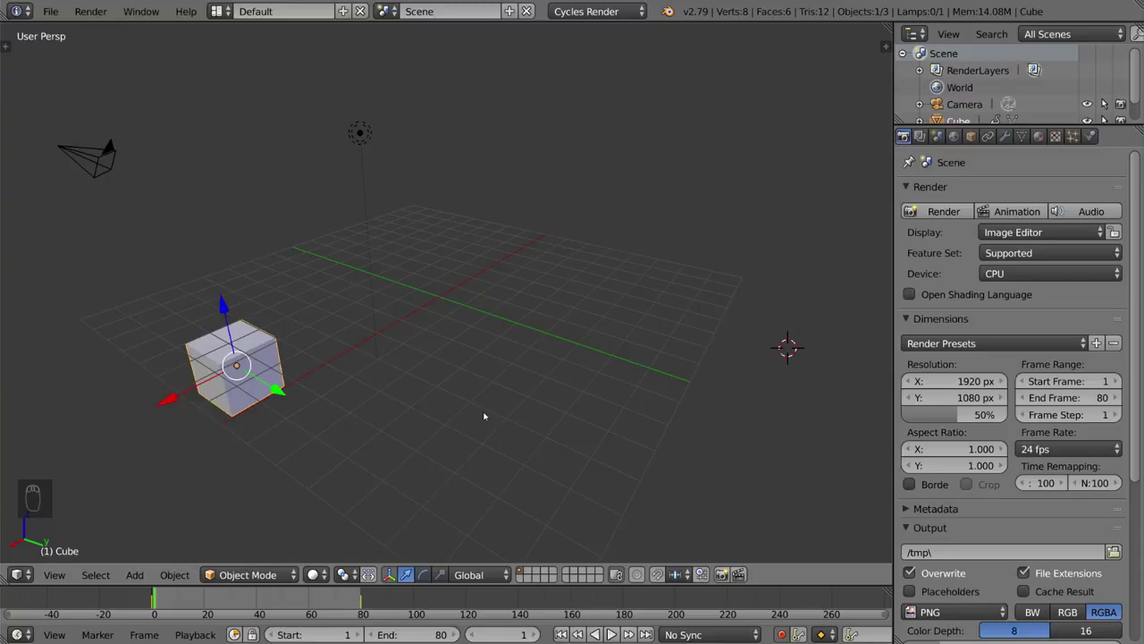
key("shift+Right")
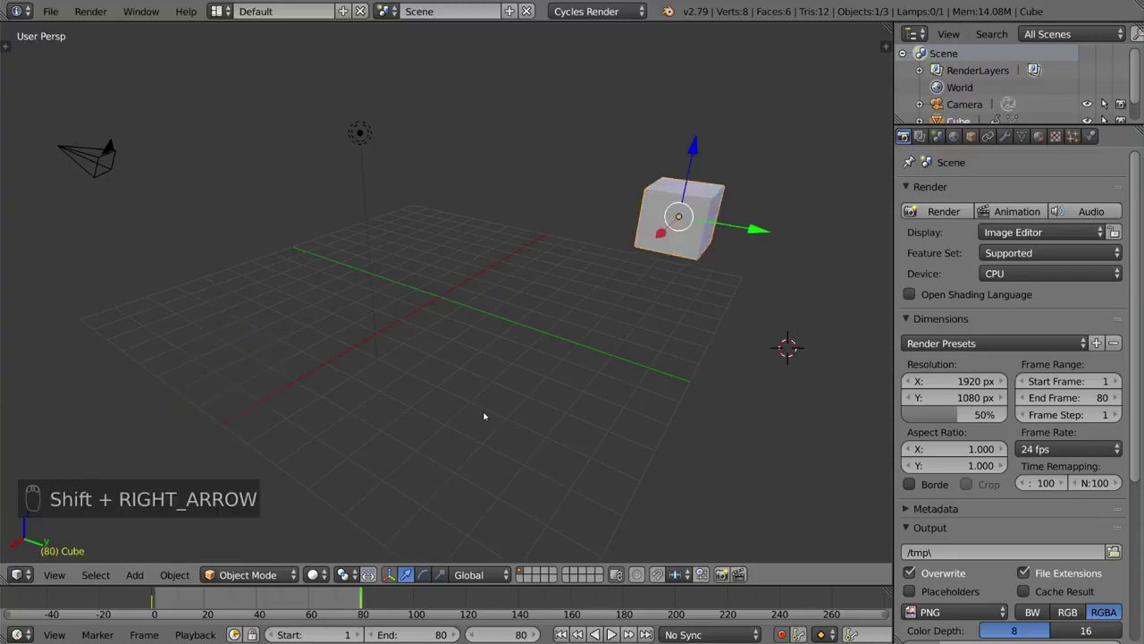
Play from frame 0, pause at frame 36, and drop the F_36 marker there
left_click(152, 604)
key("alt+a")
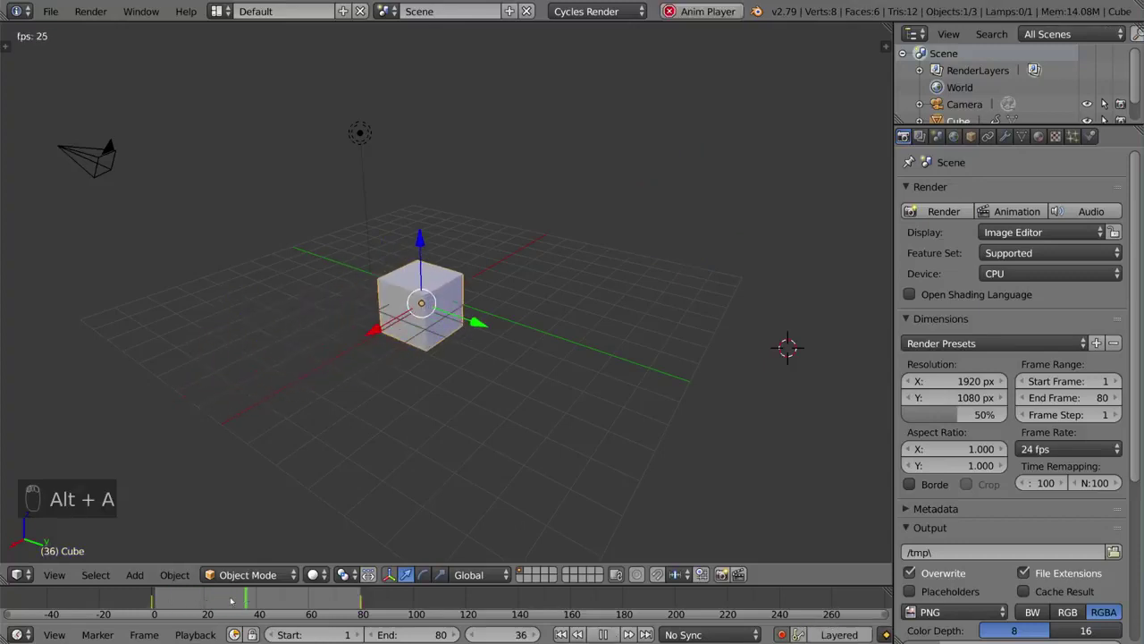
key("alt+a")
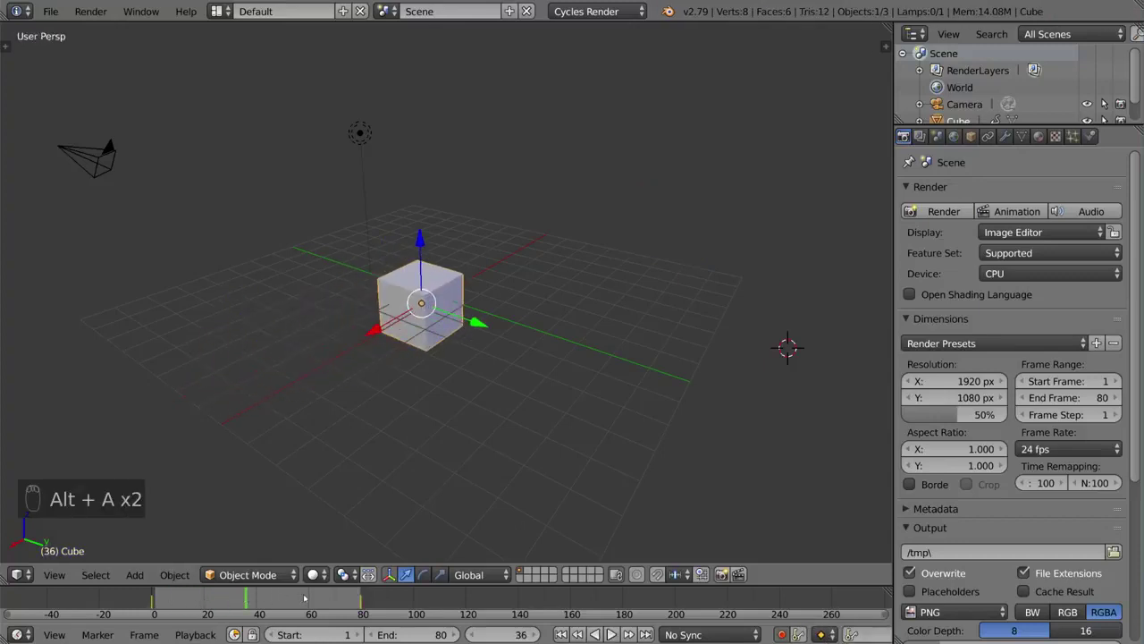
key("m")
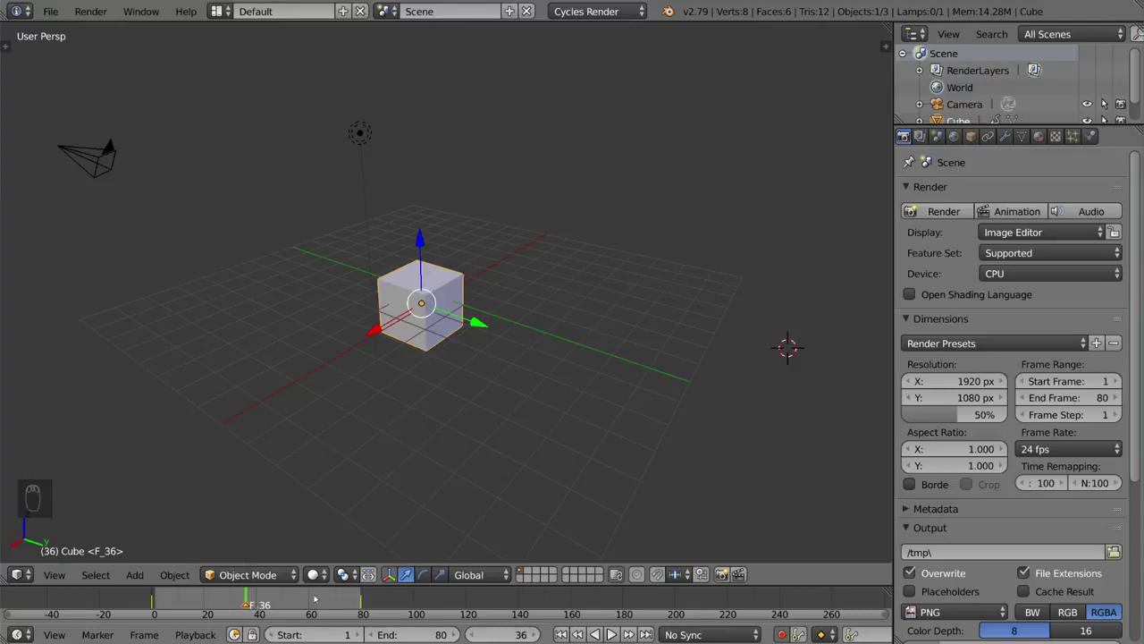
Rename marker F_36 to 'Explosion' with Ctrl+M
key("ctrl+m")
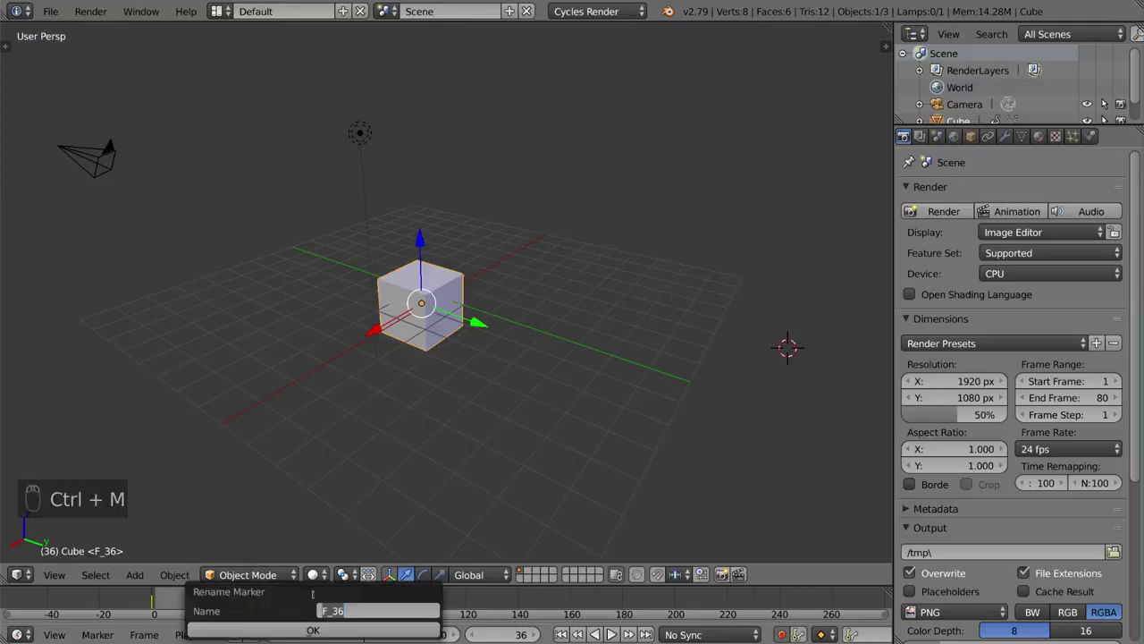
type("Explosion")
key("Return")
left_click(316, 630)
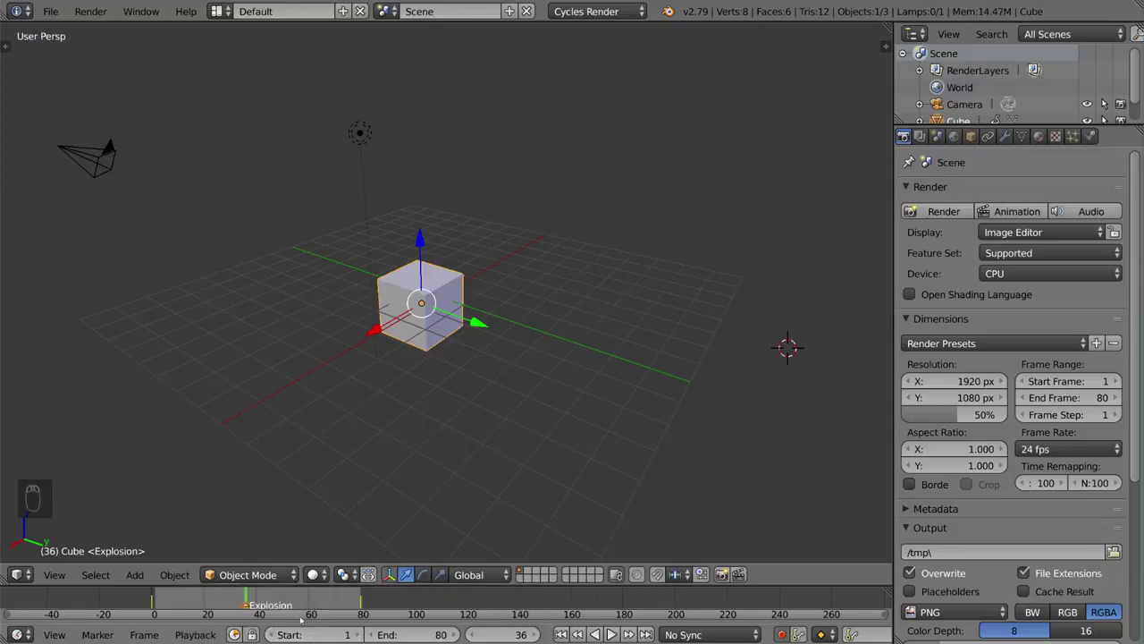
left_click(98, 634)
Grab and shift the Explosion marker several times until it rests just past frame 36
key("g")
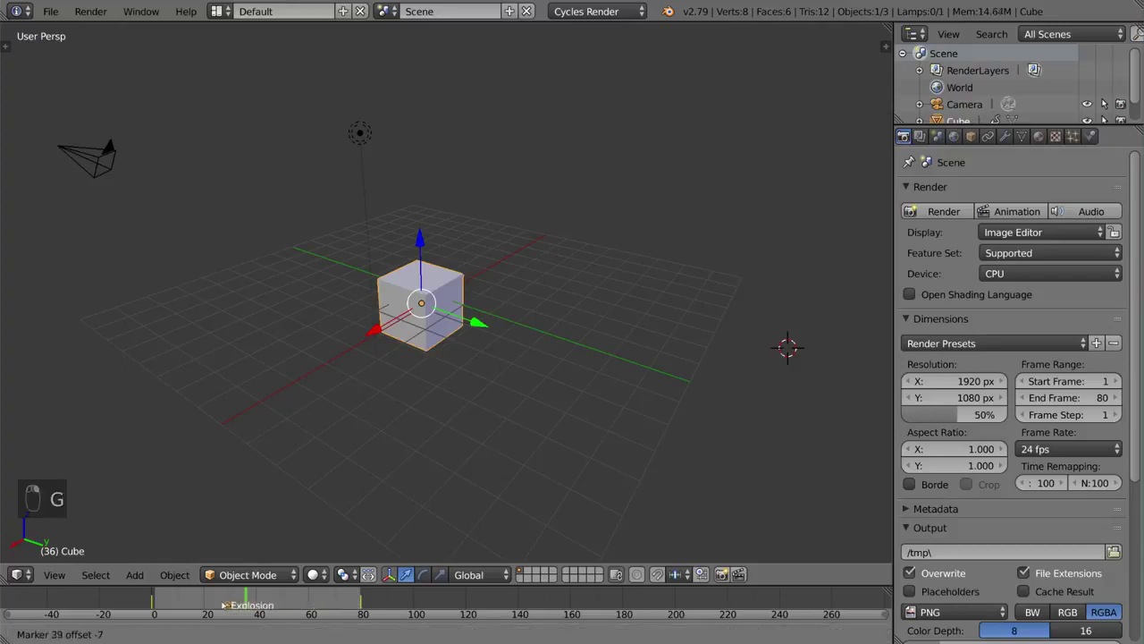
key("g")
left_click(290, 601)
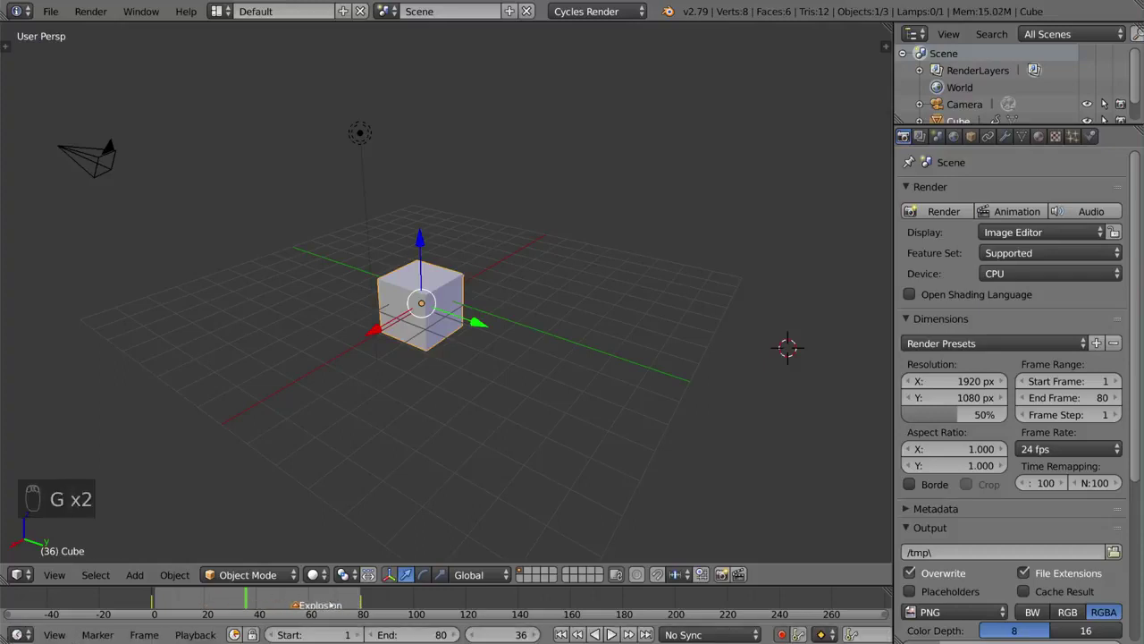
key("g")
left_click(219, 608)
key("g")
left_click(216, 608)
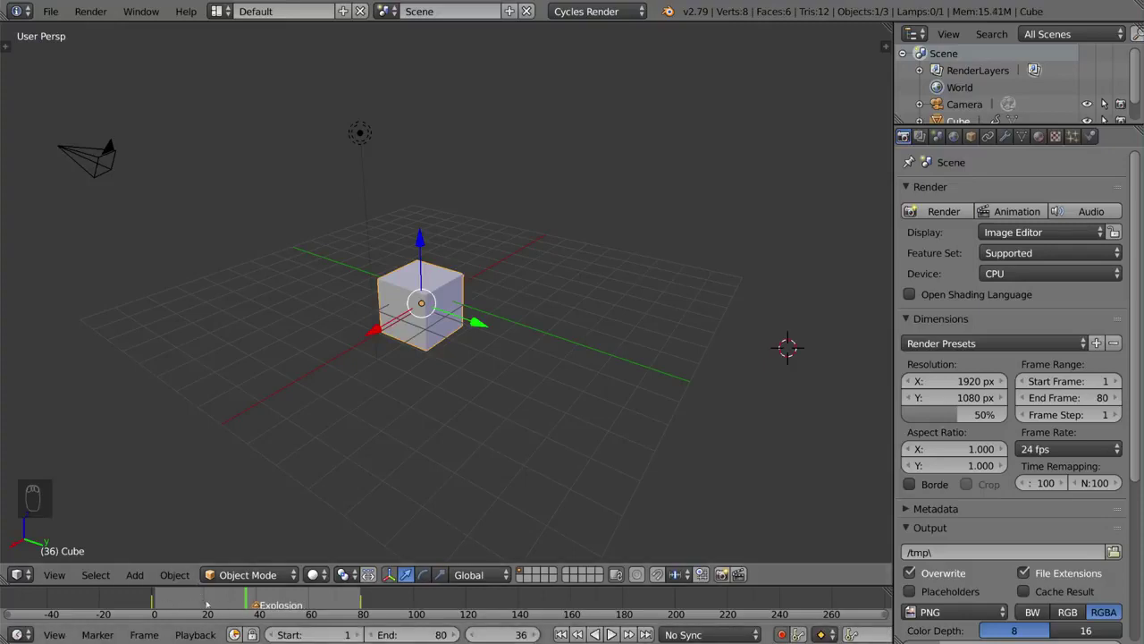
Rewind to frame 0 and duplicate Camera as Camera.001, placed on the right of the grid
left_click_drag(236, 598, 152, 604)
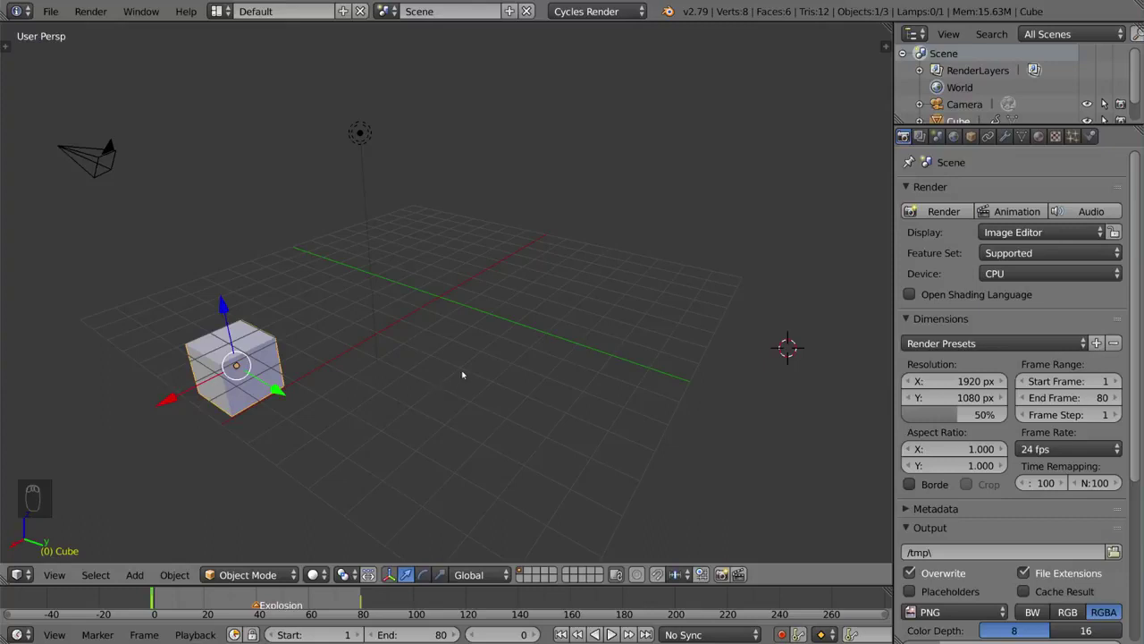
right_click(114, 156)
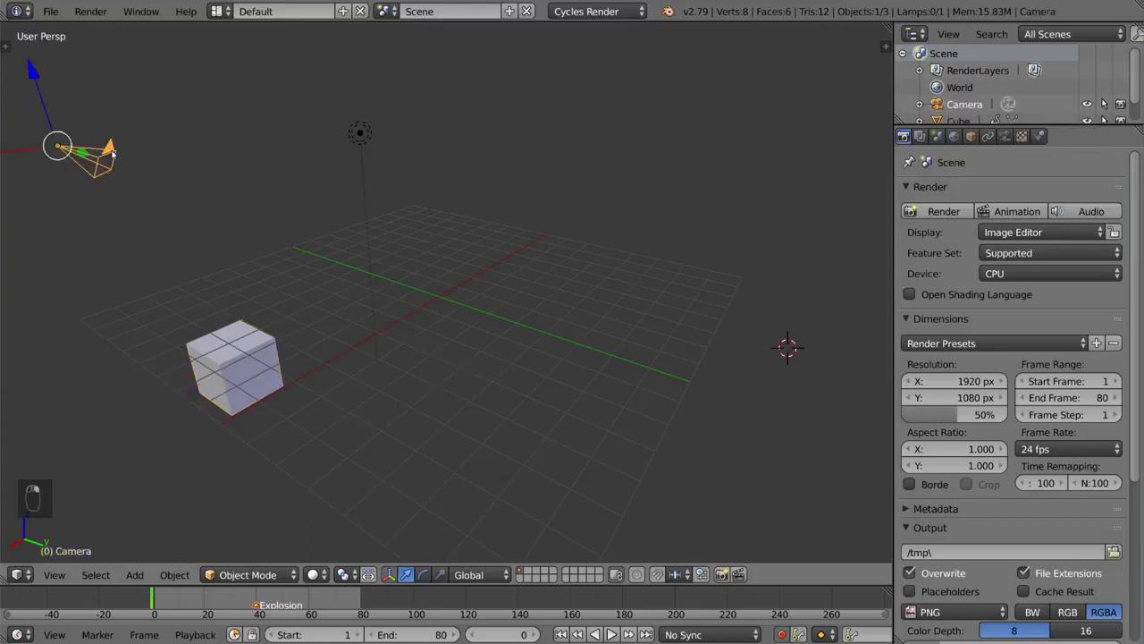
key("shift+d")
left_click(744, 235)
Rotate Camera.001 with trackball rotation so it faces the cube
key("r")
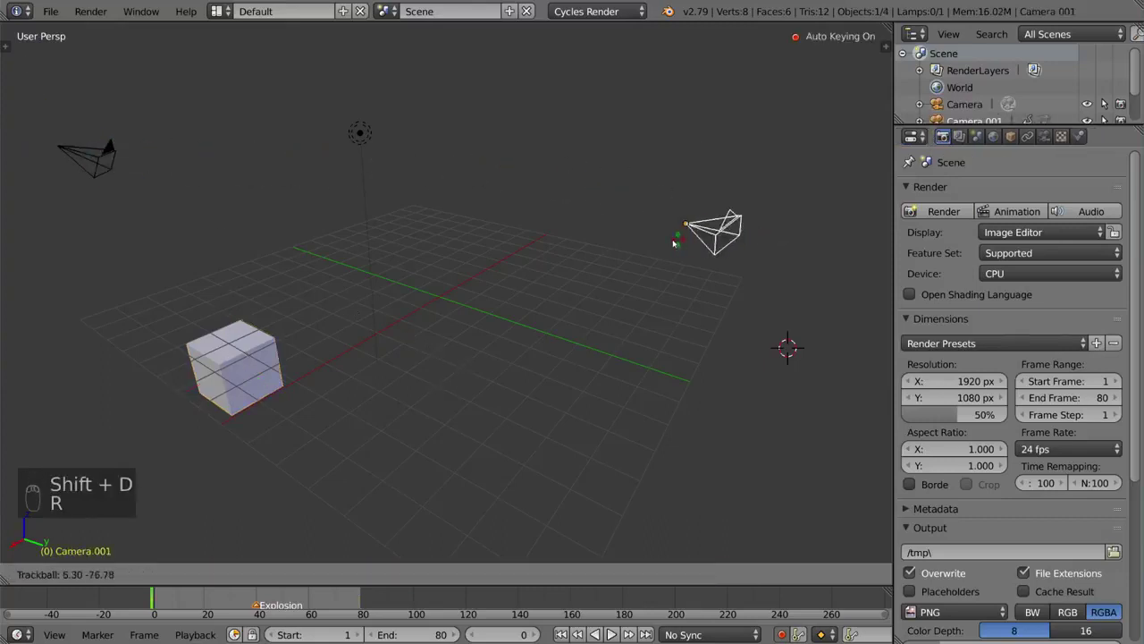
right_click(605, 256)
key("r")
key("r")
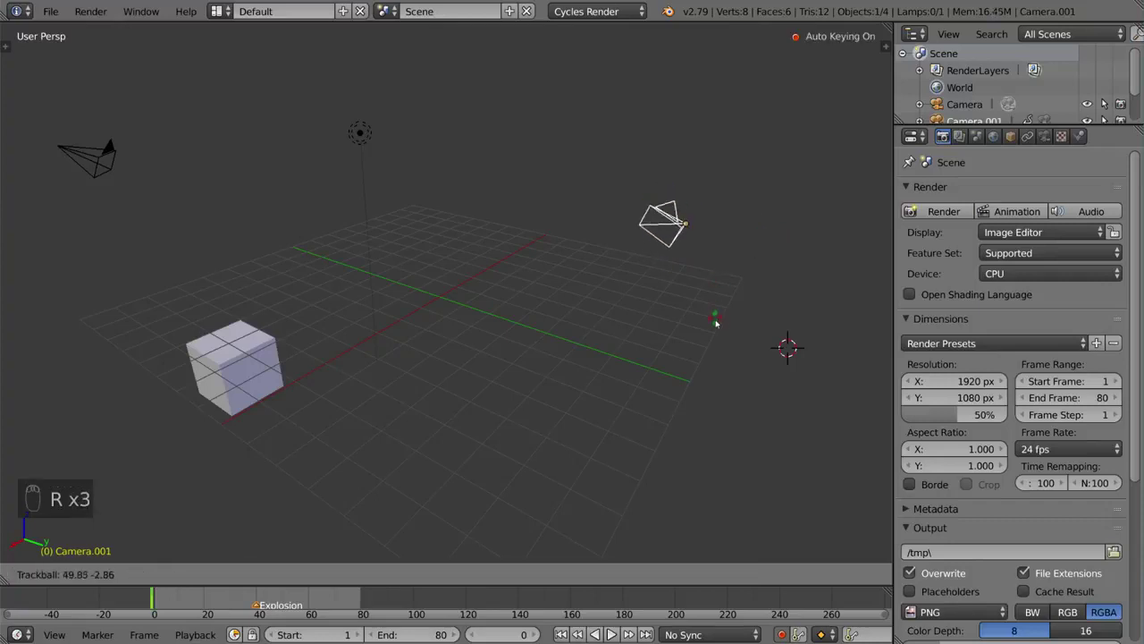
key("r")
key("r")
left_click(741, 277)
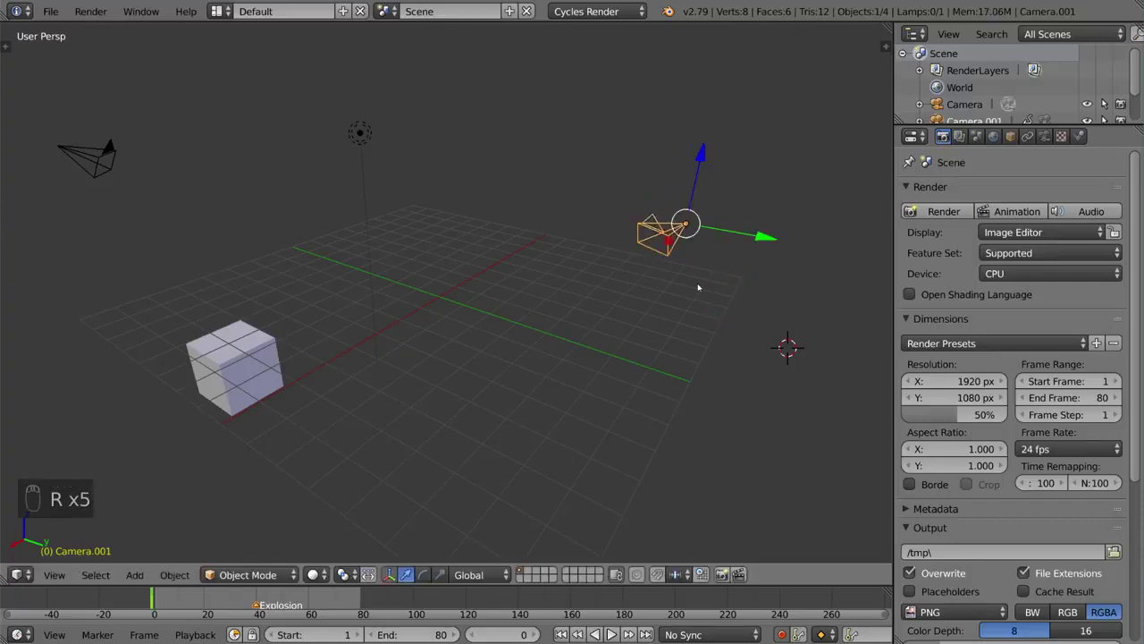
Look through Camera.001 and start moving and trackball-rotating it toward the cube
key("ctrl+KP_0")
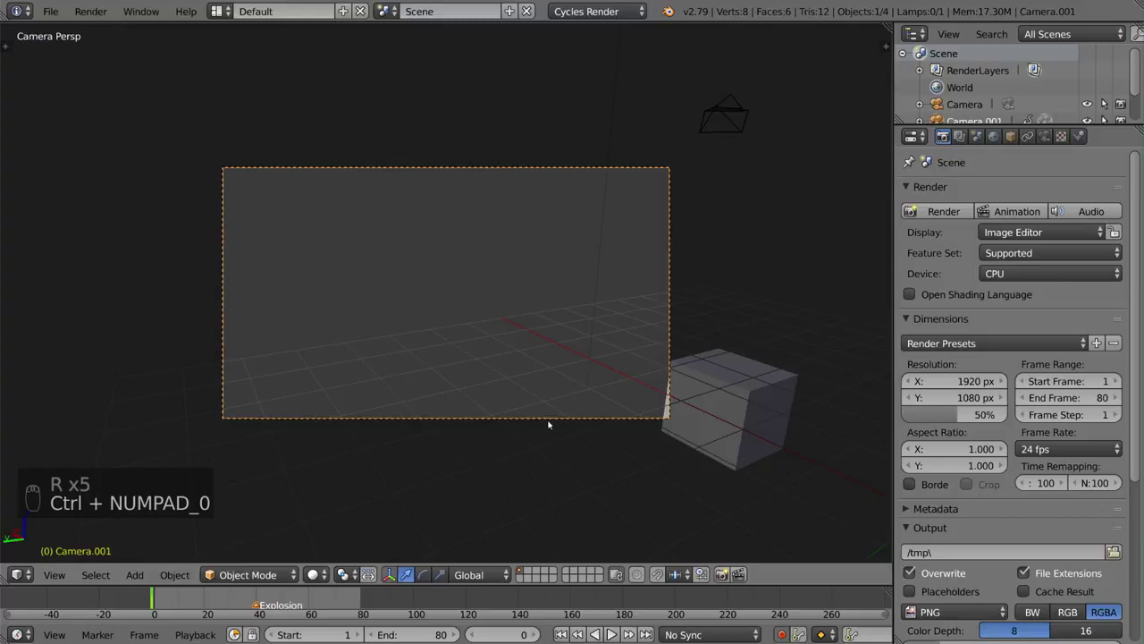
key("g")
key("r")
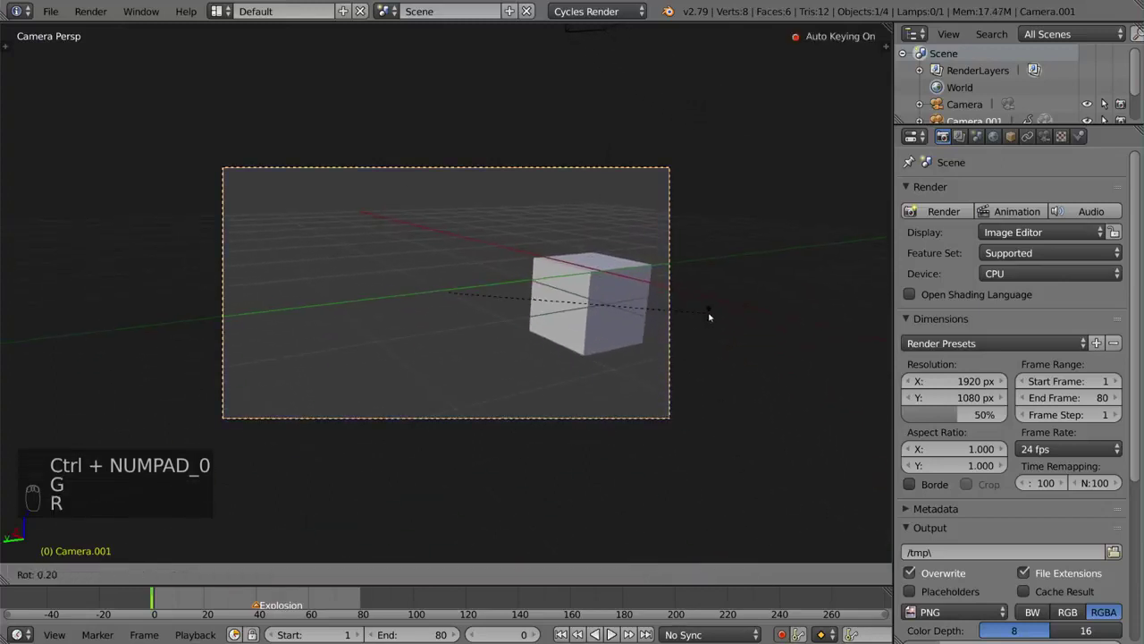
key("r")
Keep adjusting Camera.001's position and aim until the cube sits small in the lower centre
key("r")
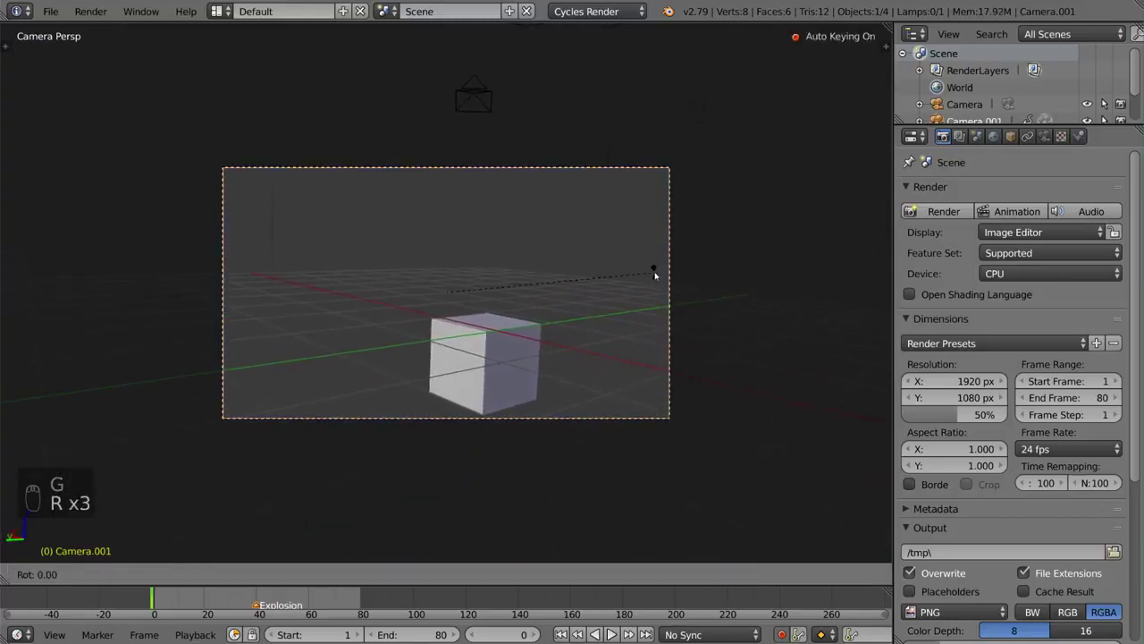
key("g")
left_click(565, 496)
key("r")
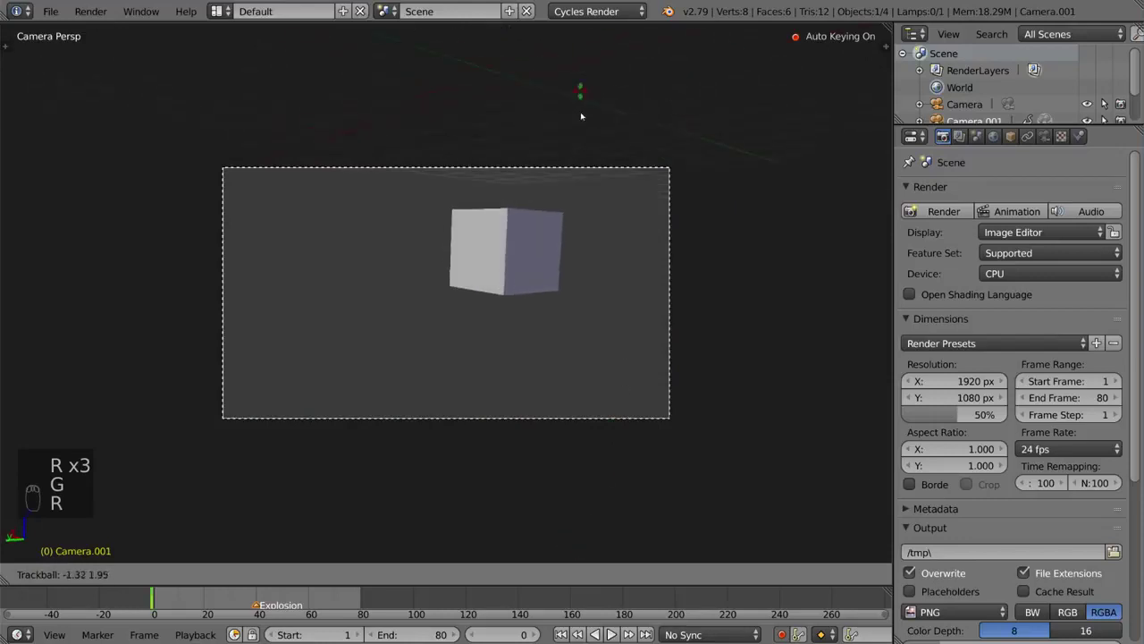
left_click(581, 327)
key("g")
left_click(608, 206)
key("r")
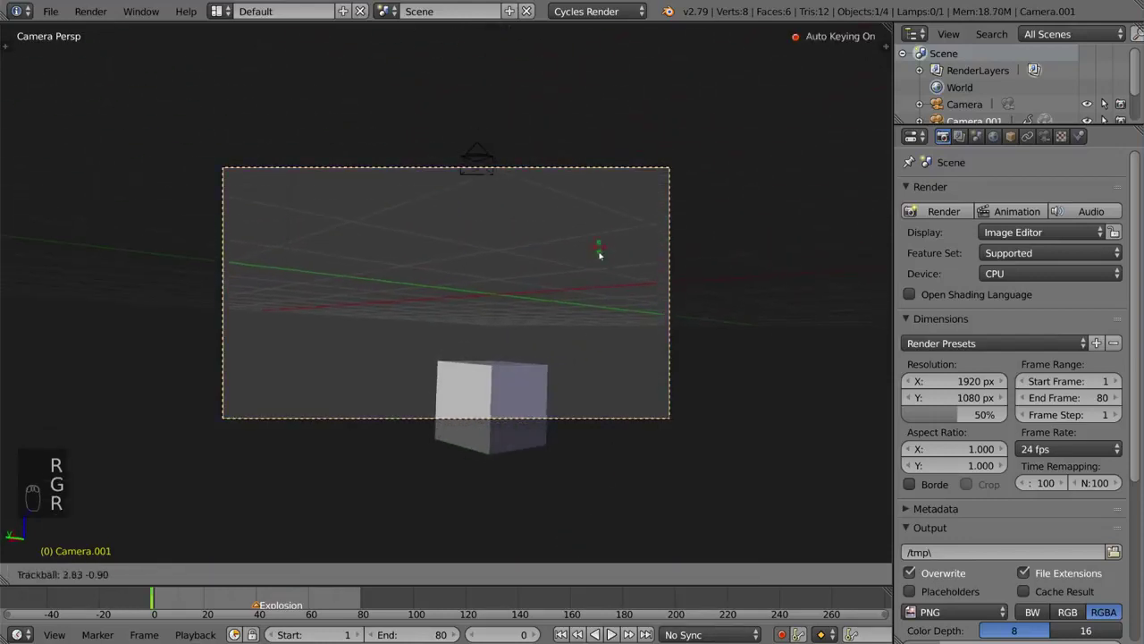
key("g")
left_click(708, 440)
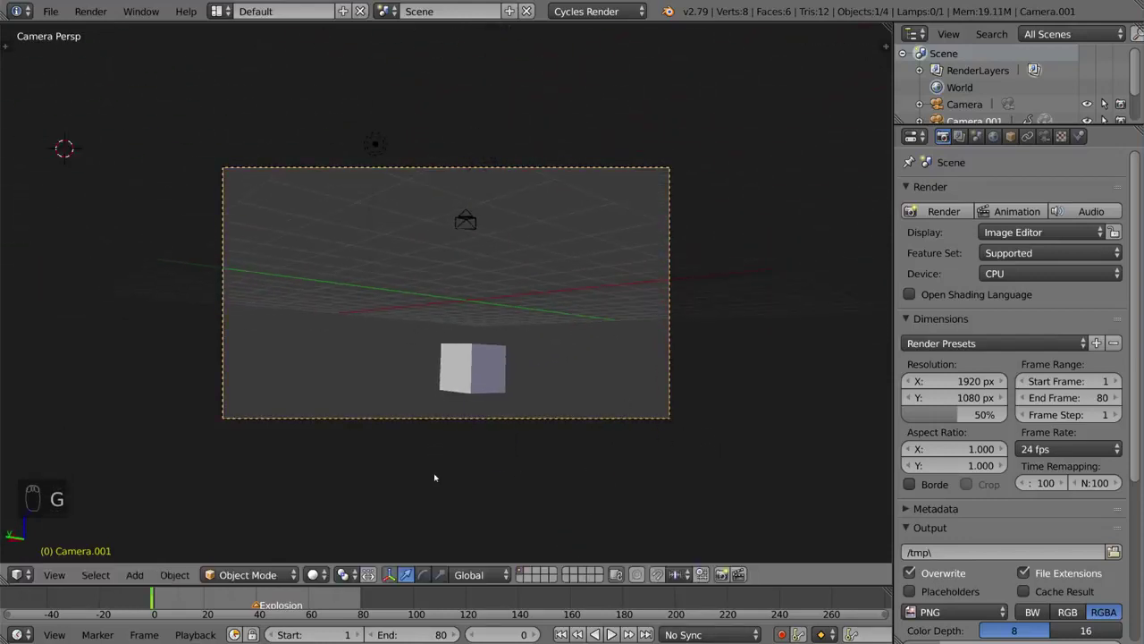
Play through Camera.001, pause at frame 34, then select Camera and Camera.001
key("alt+a")
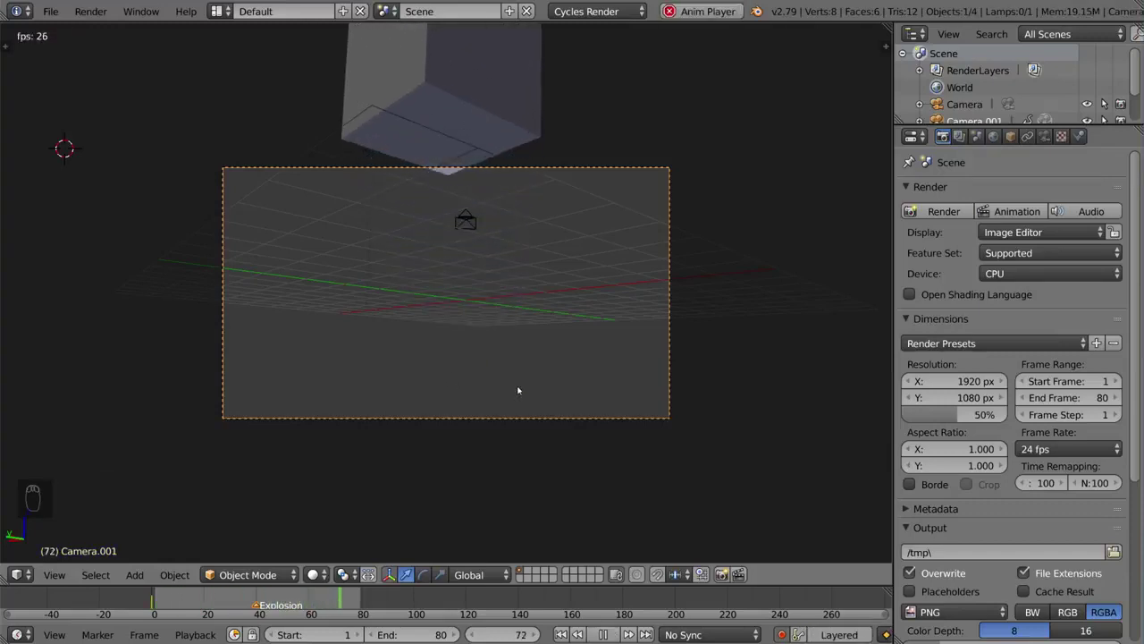
key("alt+a")
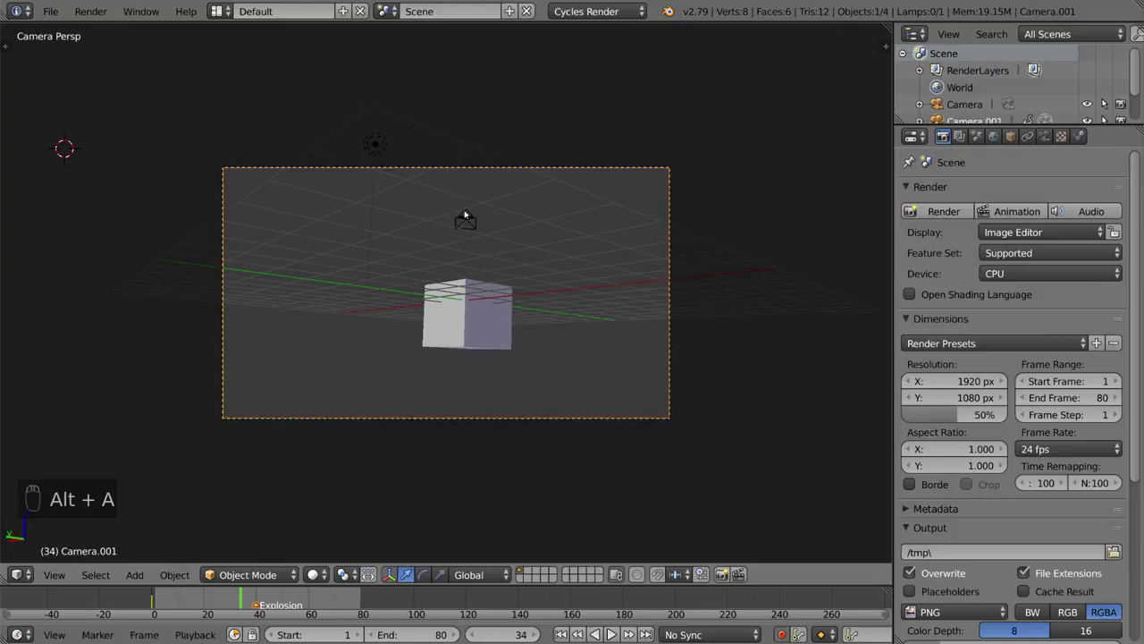
right_click(463, 220)
right_click(530, 199)
At frame 0, add a marker with M and rename it 'Starting Camera' via Ctrl+M
left_click(154, 605)
key("m")
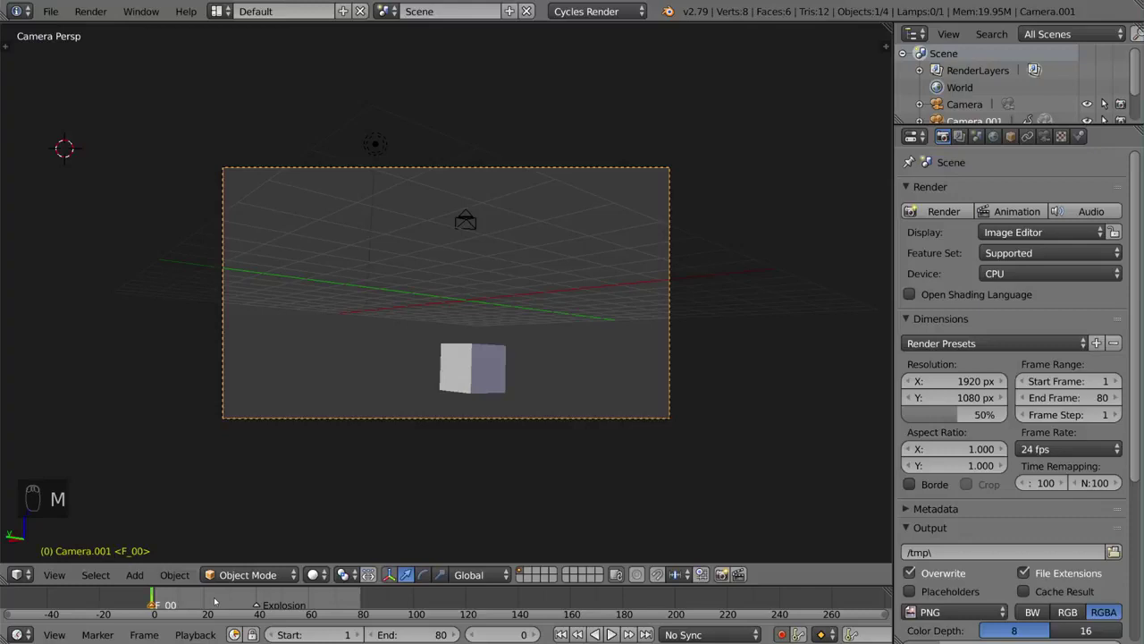
key("ctrl+m")
type("Start")
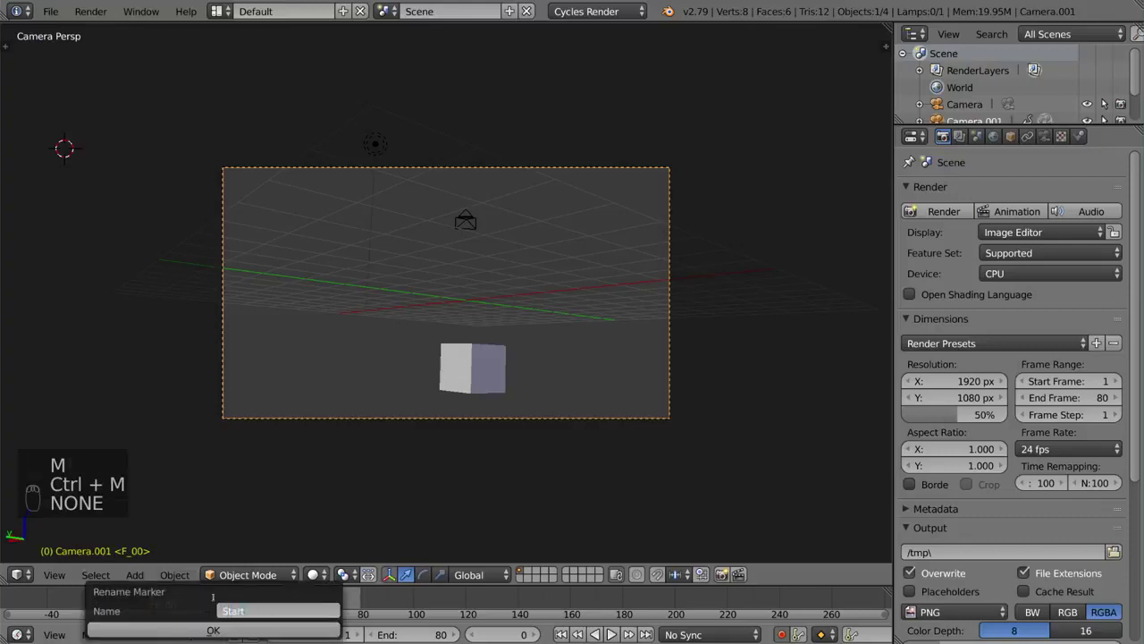
type("ing Camera")
key("Return")
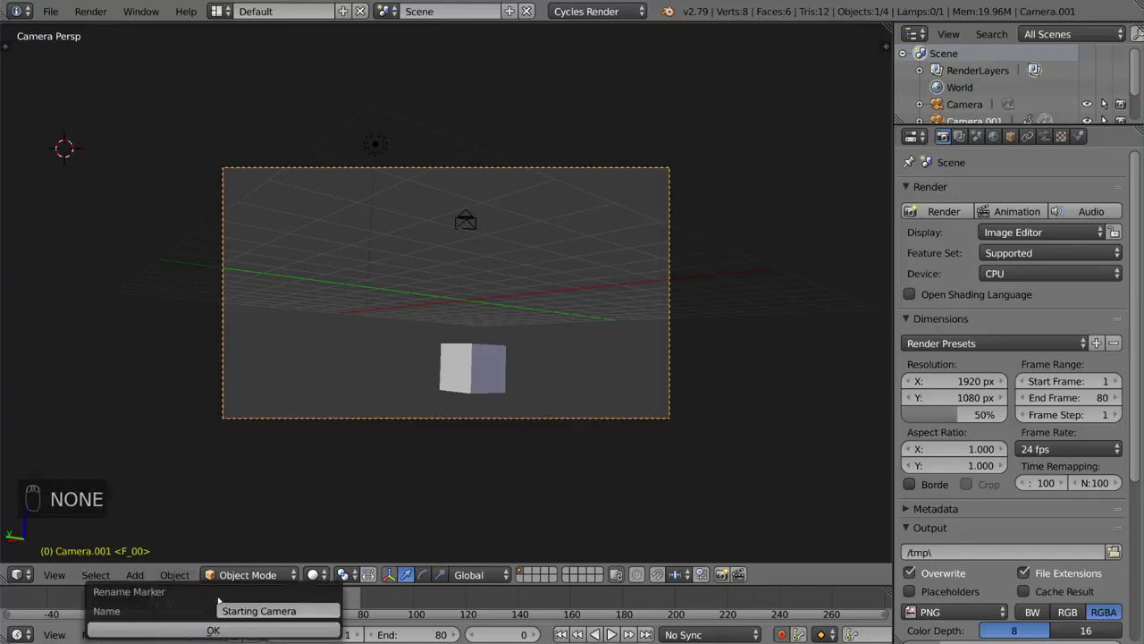
left_click(220, 628)
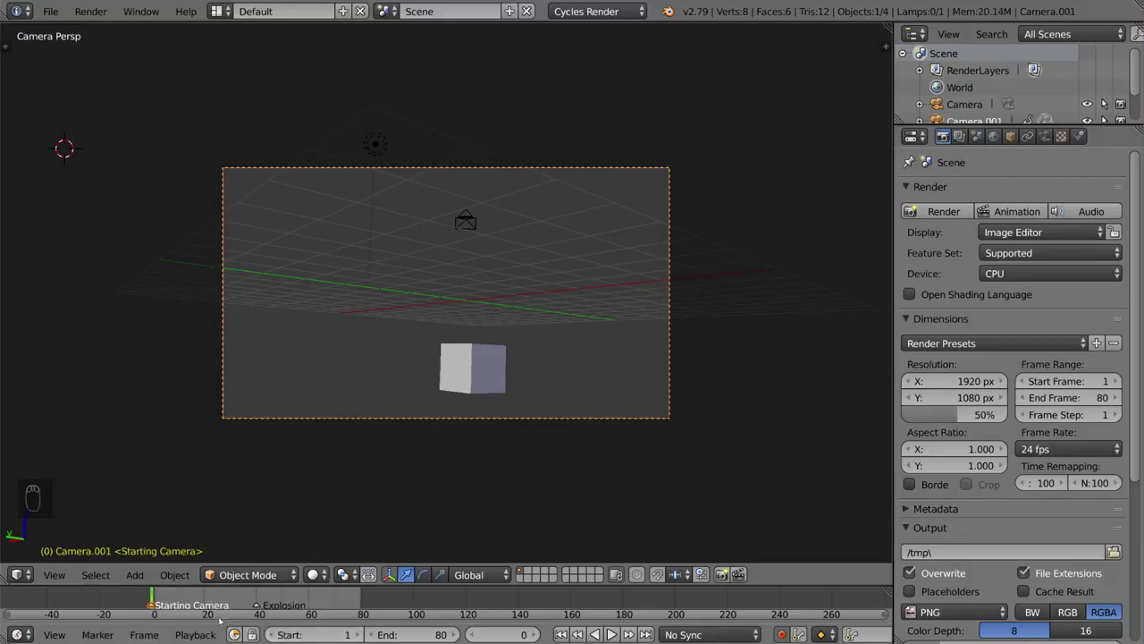
Select Camera, bind it to the Starting Camera marker with Ctrl+B, and play back
right_click(473, 222)
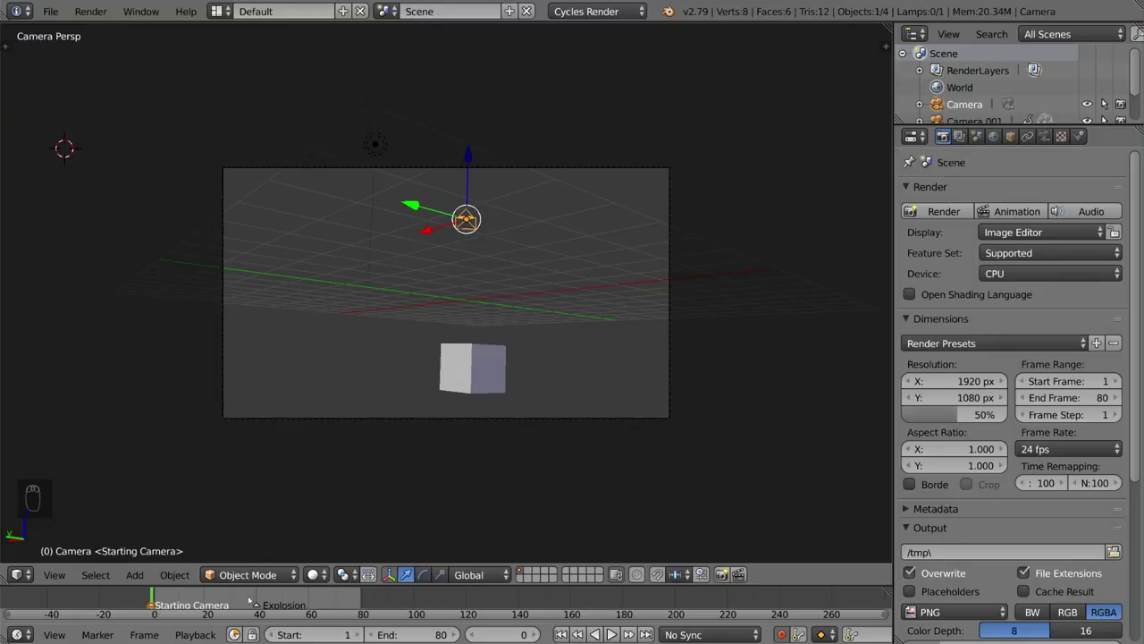
key("ctrl+b")
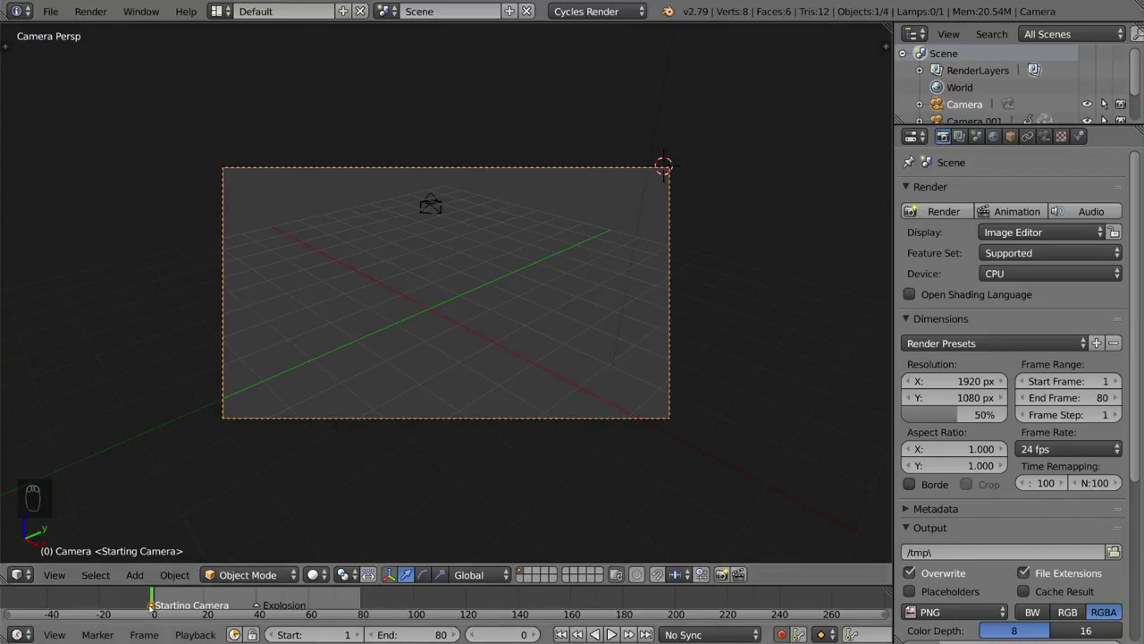
key("alt+a")
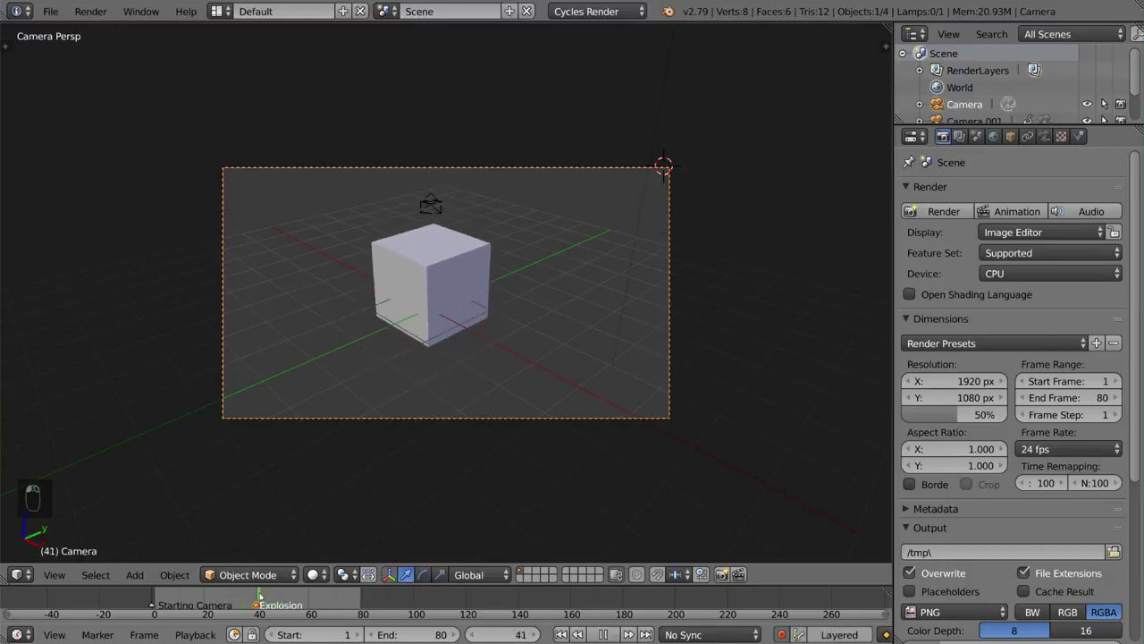
Stop playback, bind Camera.001 to the Explosion marker with Ctrl+B, and play to preview
key("Escape")
right_click(430, 205)
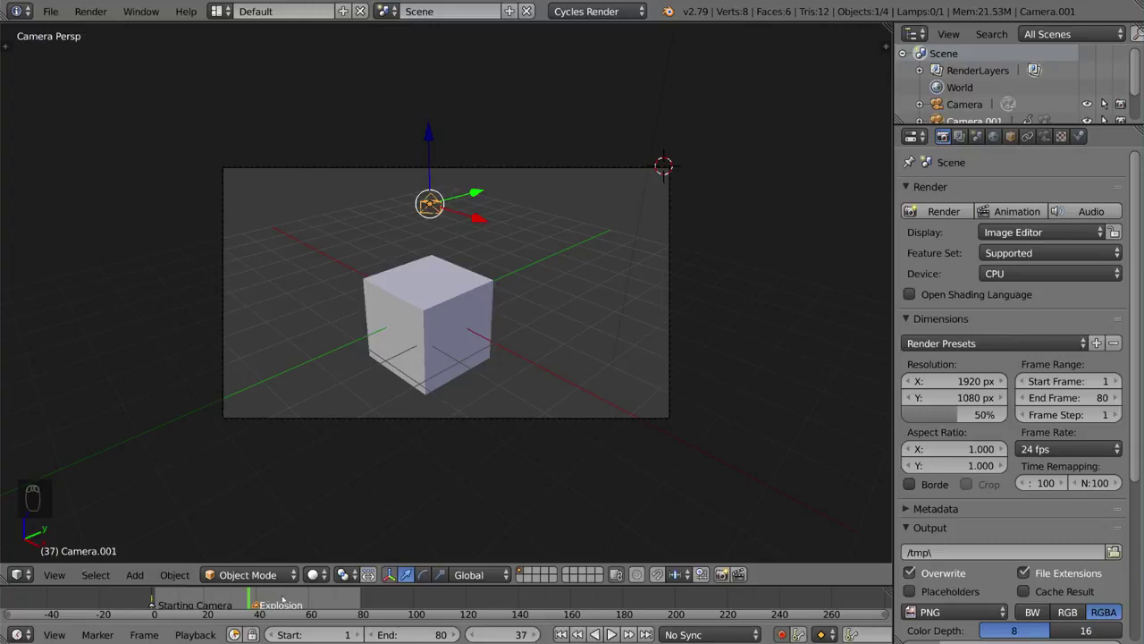
key("ctrl+b")
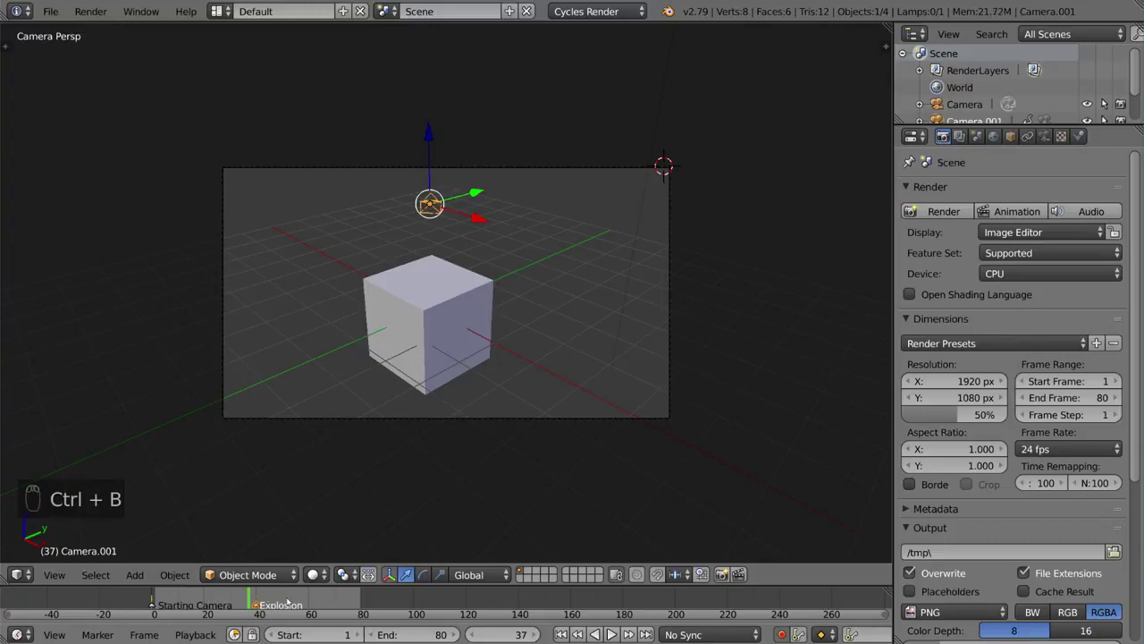
key("alt+a")
key("alt+a")
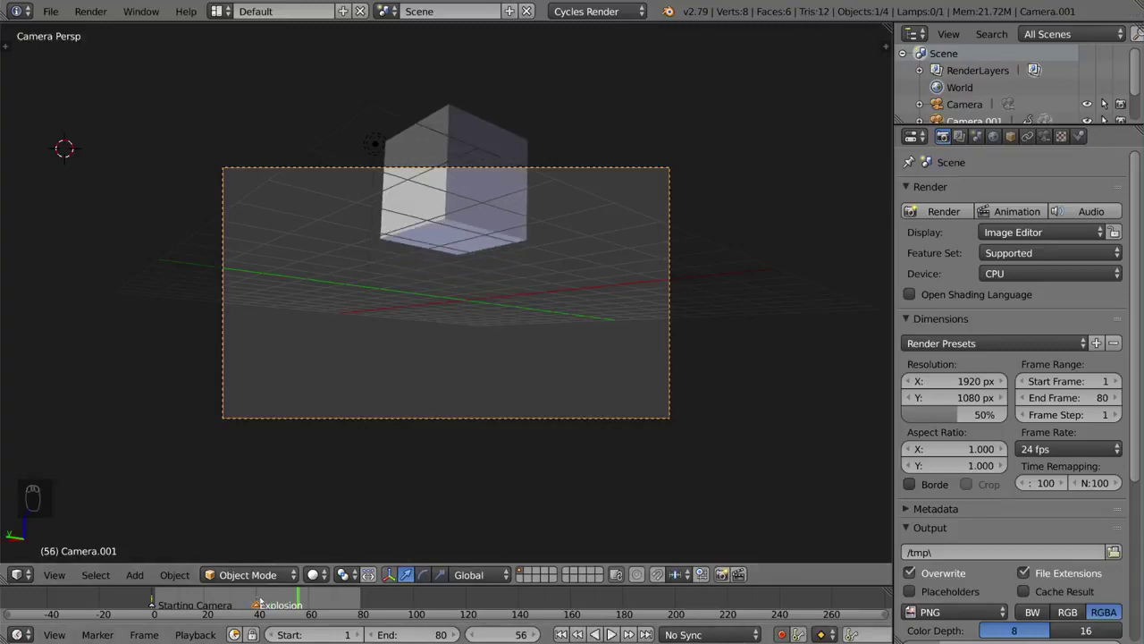
Rewind to the start and play until the view cuts to Camera.001, stopping at frame 43
key("shift+Left")
key("alt+a")
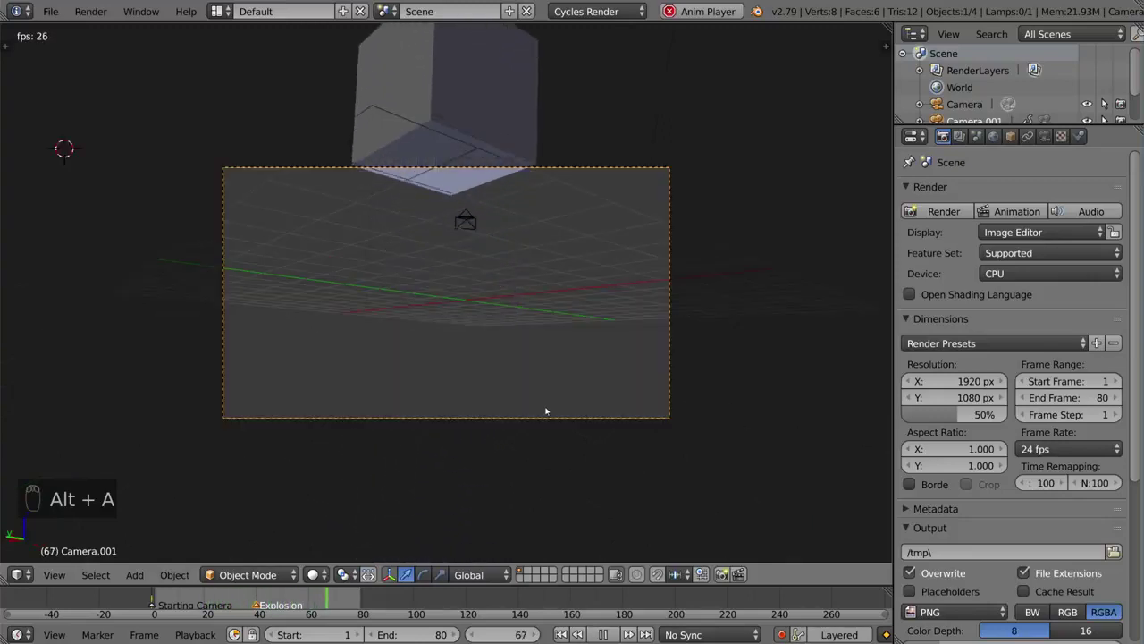
key("alt+a")
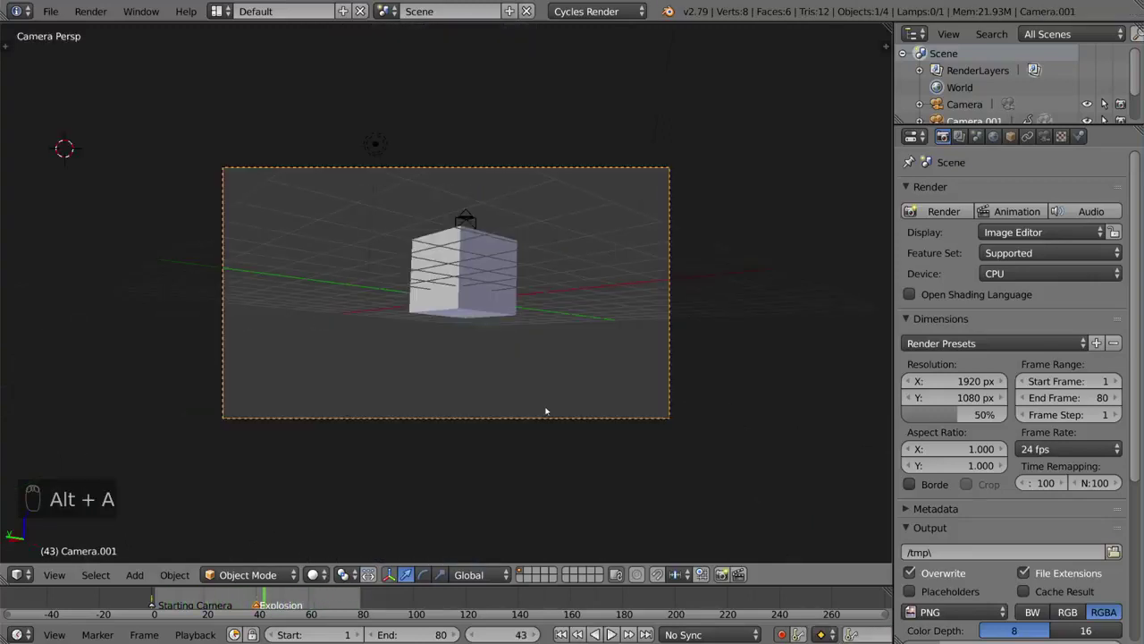